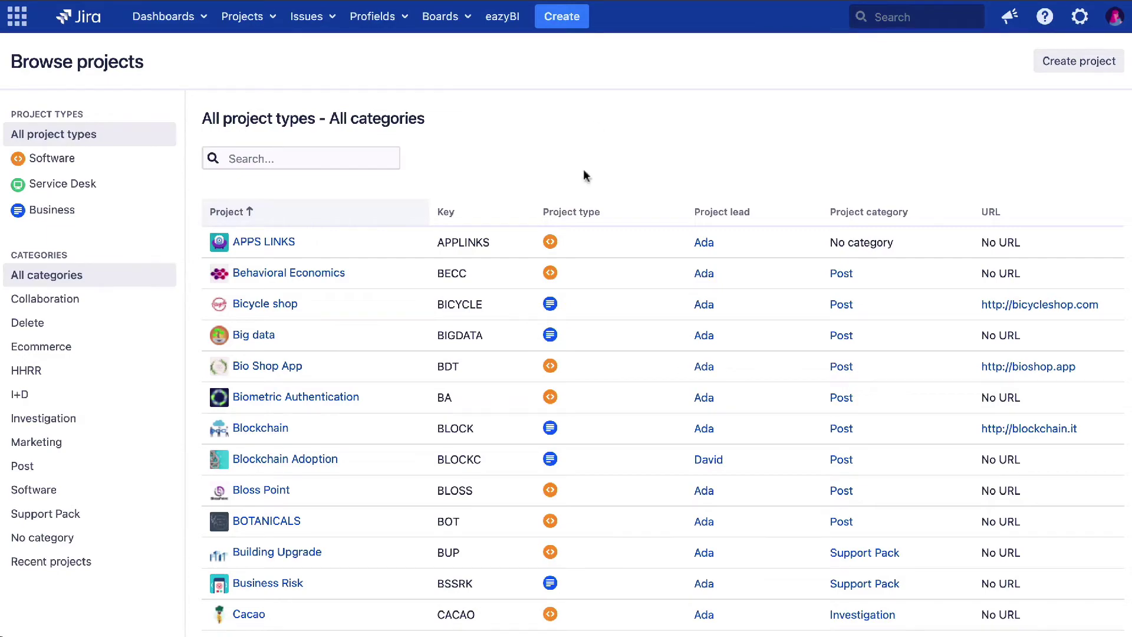
Look through the full project list, visiting its second page and returning to the first.
scroll(571, 230, "down", 3)
scroll(571, 229, "down", 12)
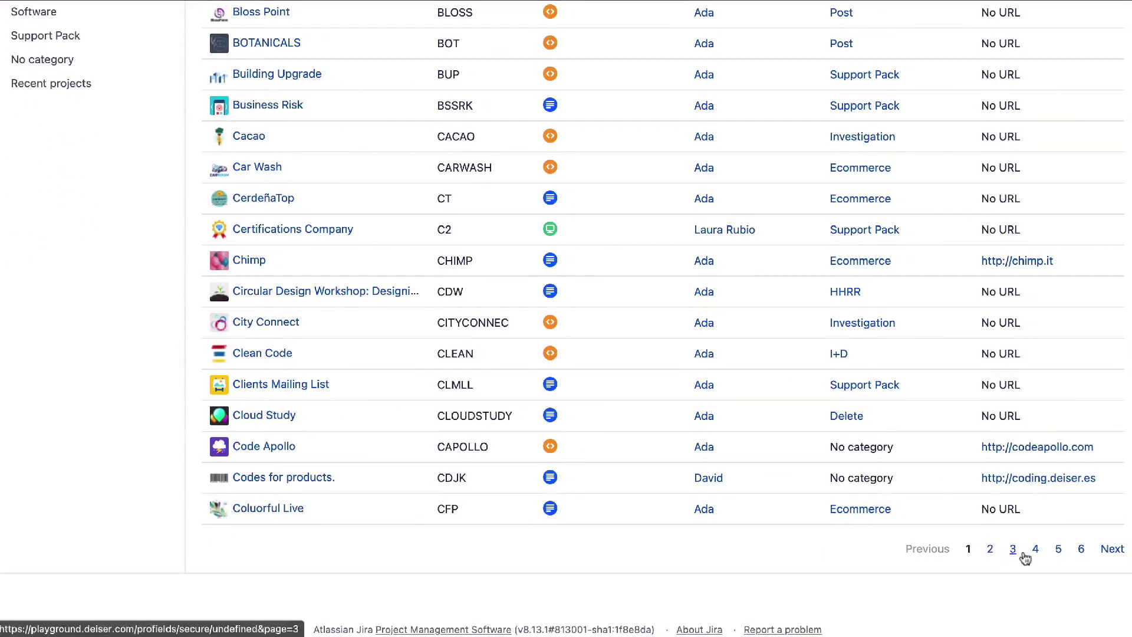
left_click(991, 551)
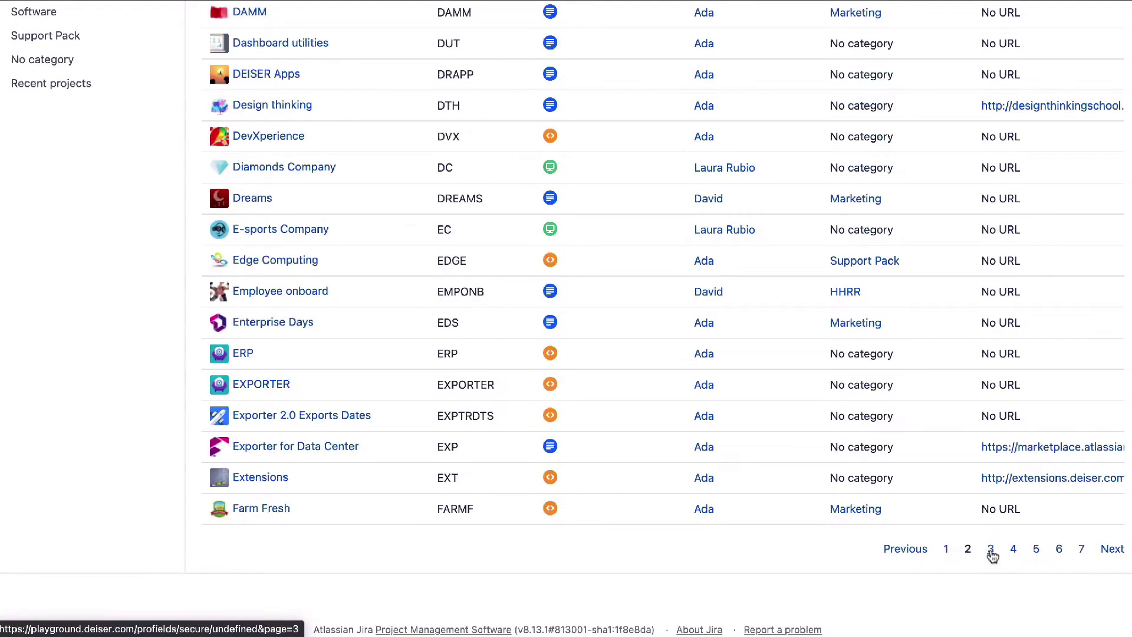
left_click(946, 550)
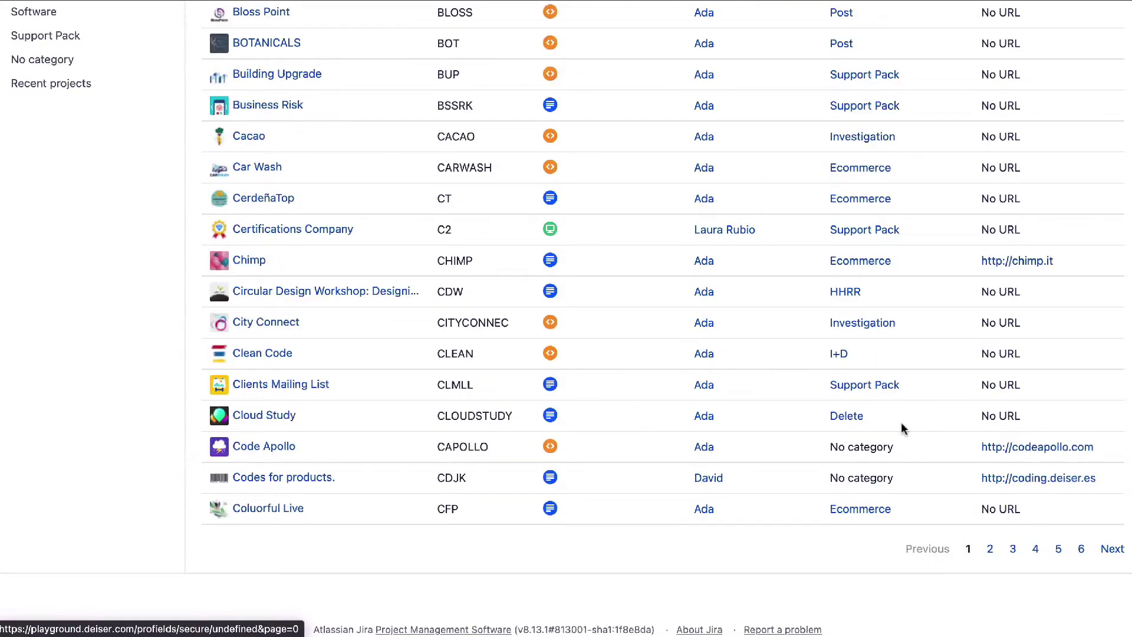
scroll(901, 423, "up", 10)
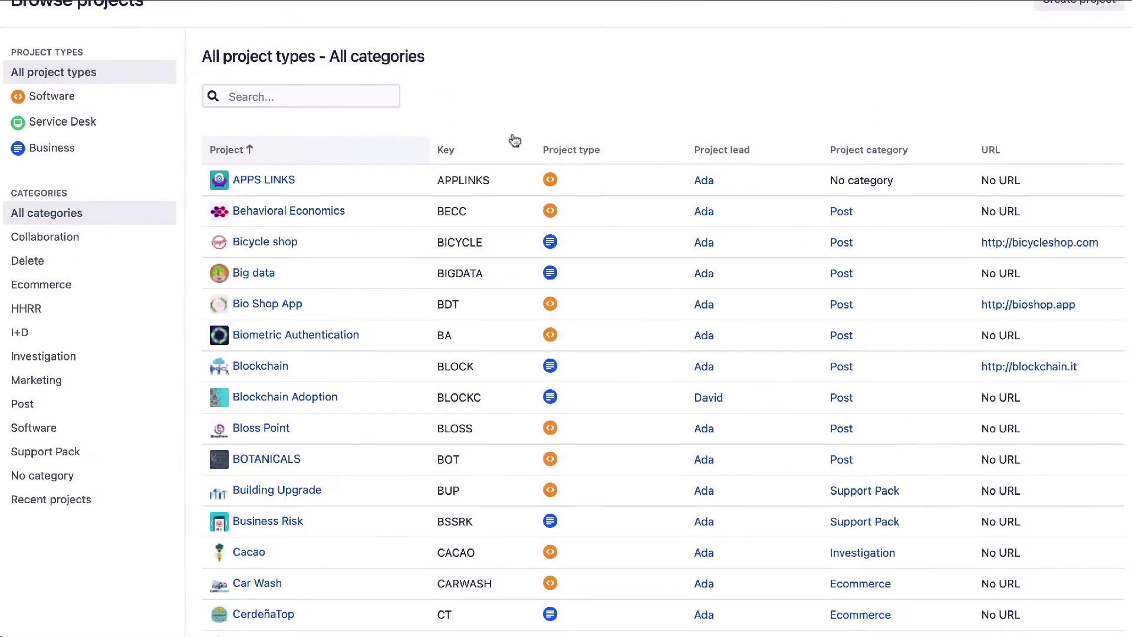
Search the project list for "lea" and clear the search.
left_click(325, 88)
type("leo")
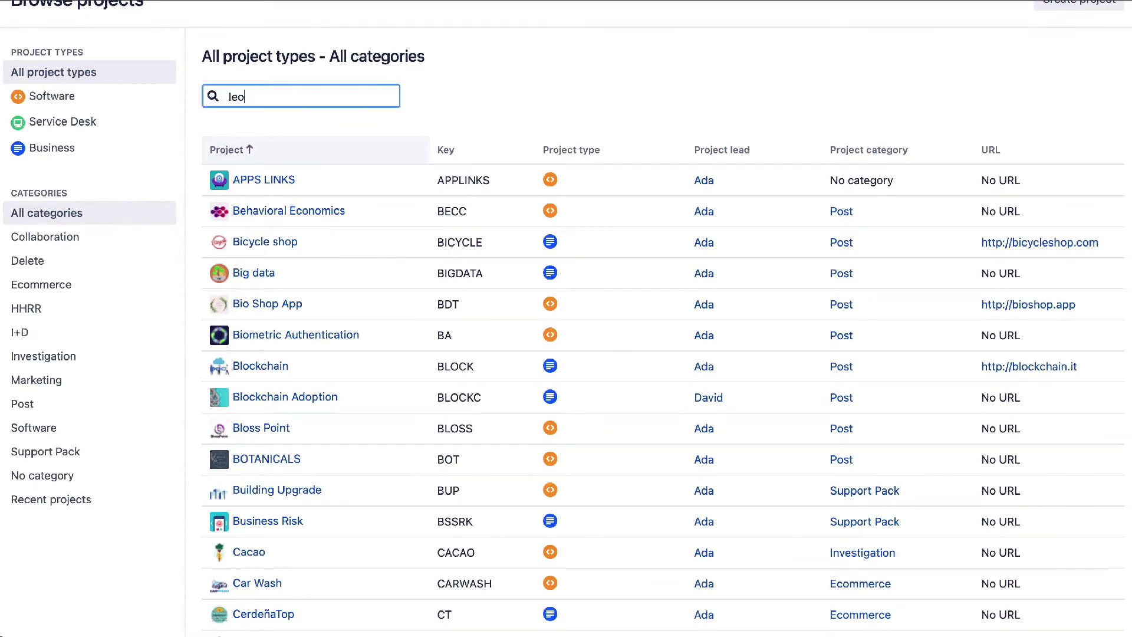
key("BackSpace")
type("a")
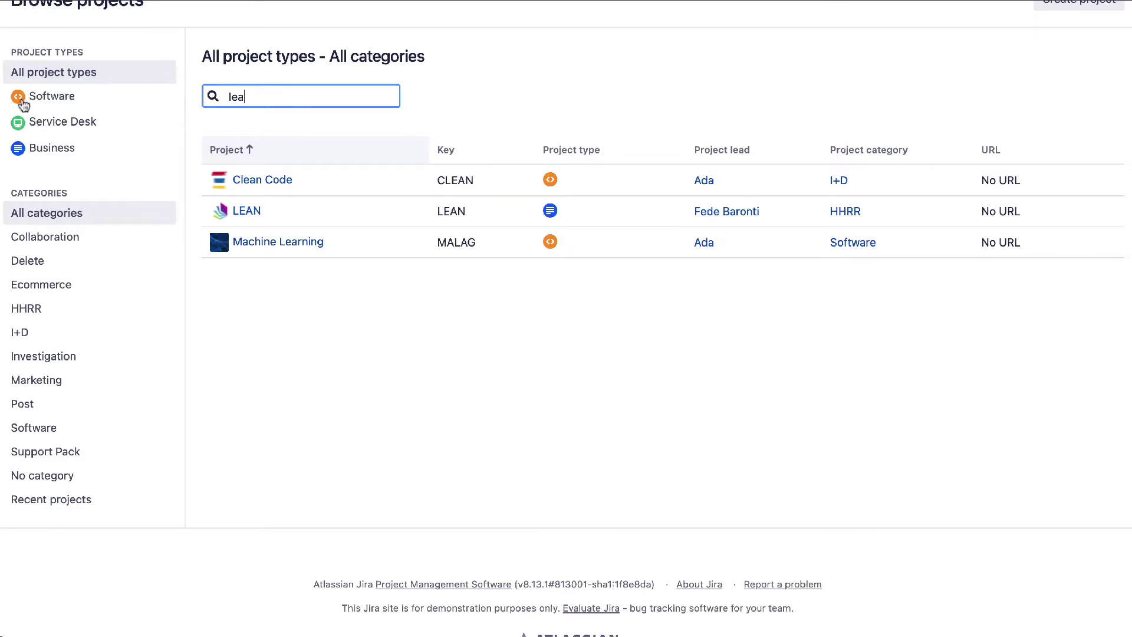
key("BackSpace")
key("BackSpace")
key("BackSpace")
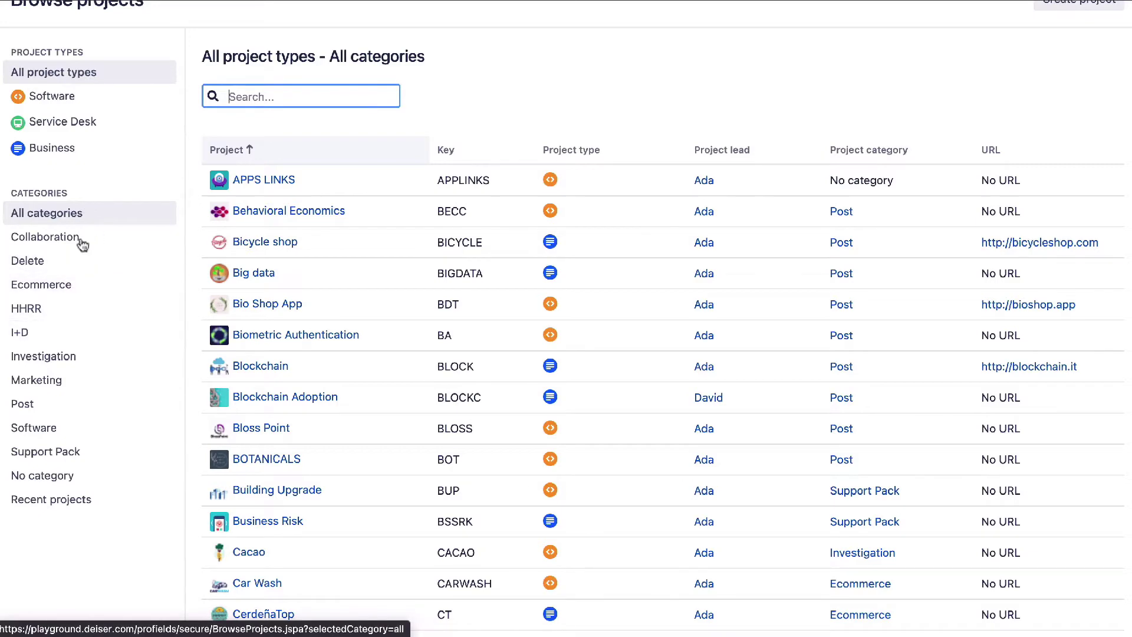
Filter the projects by the Marketing category and return to all categories.
left_click(69, 382)
left_click(69, 358)
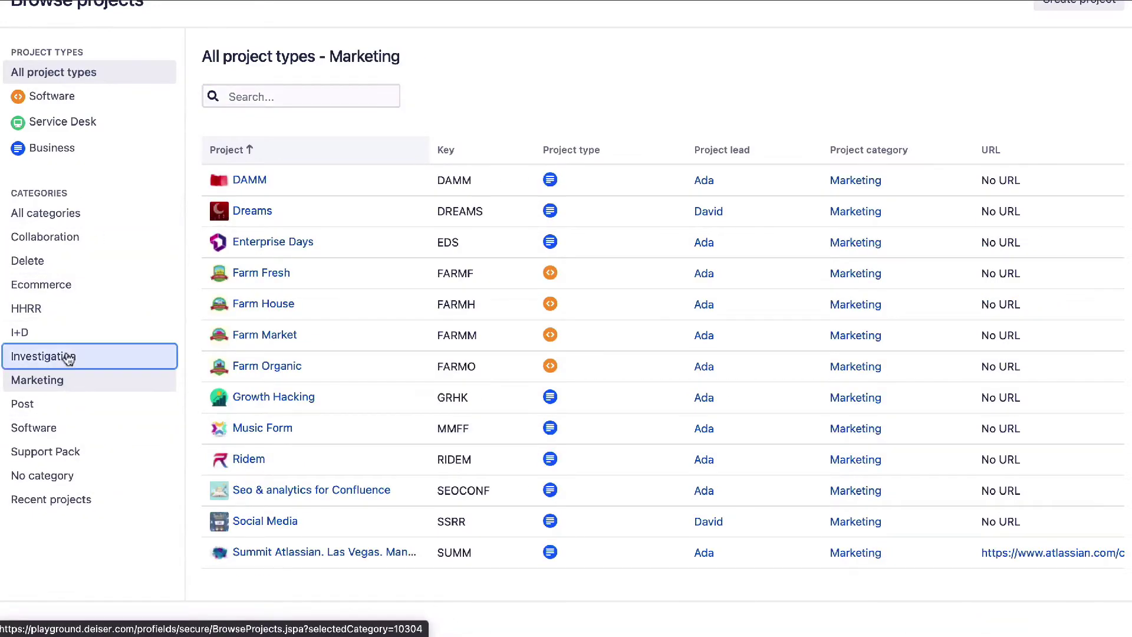
left_click(76, 222)
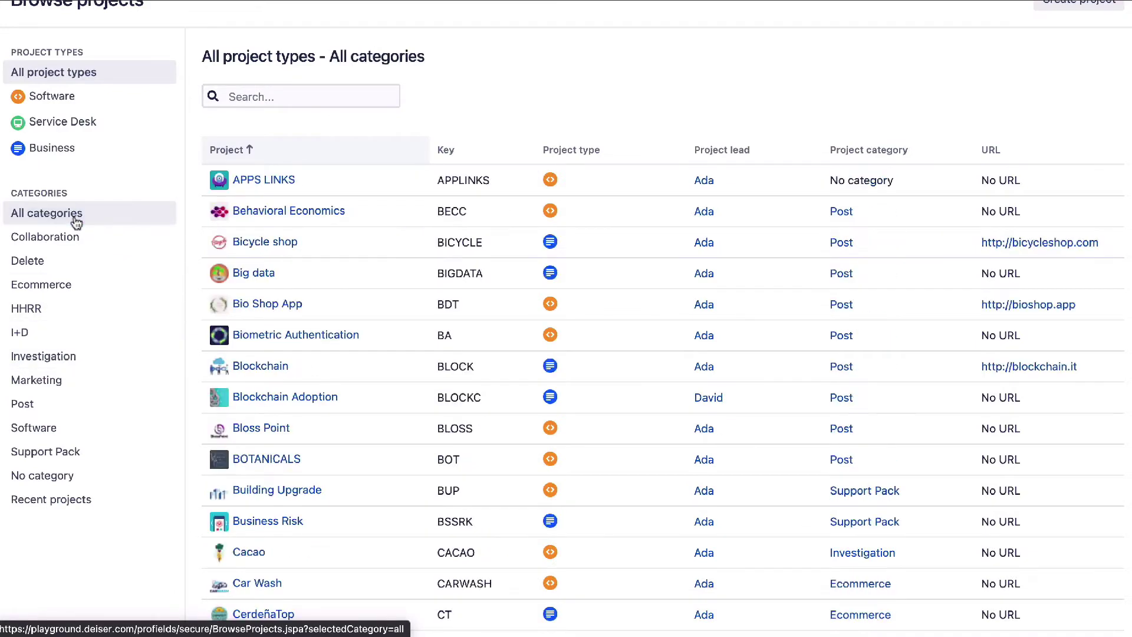
View the Software, Service Desk and Business projects in turn and return to all project types.
scroll(75, 154, "up", 1)
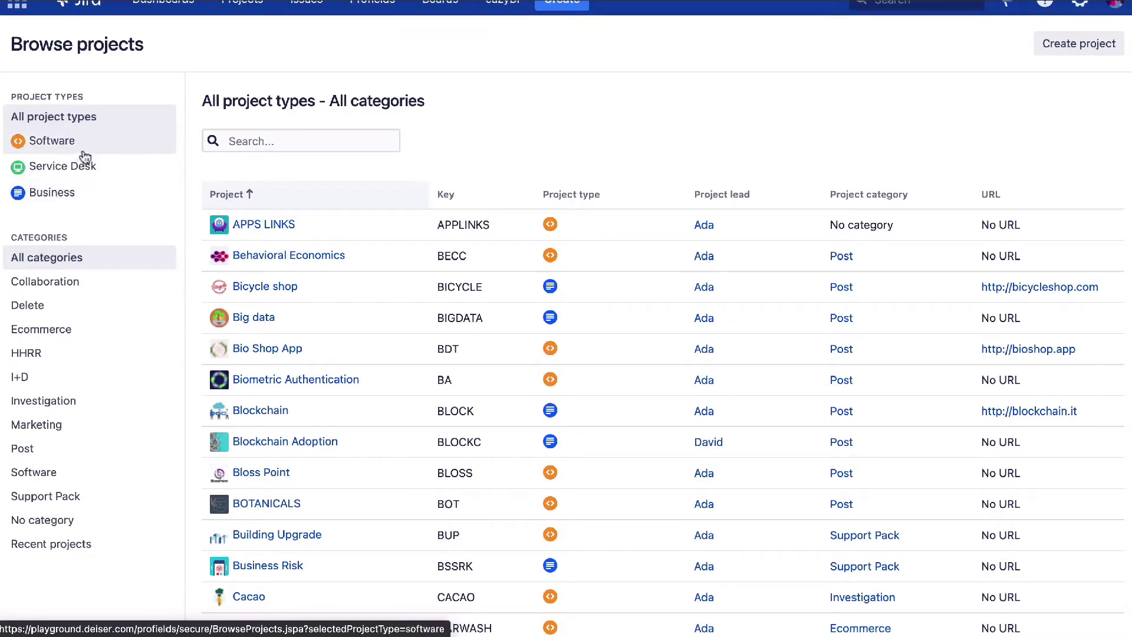
left_click(82, 144)
left_click(85, 169)
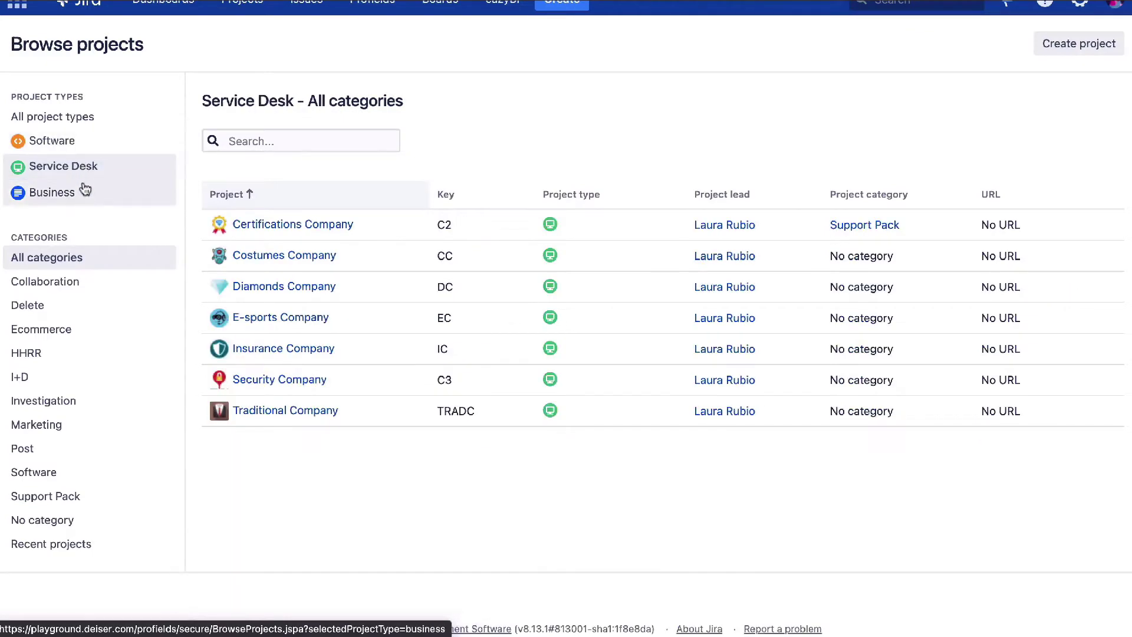
left_click(83, 190)
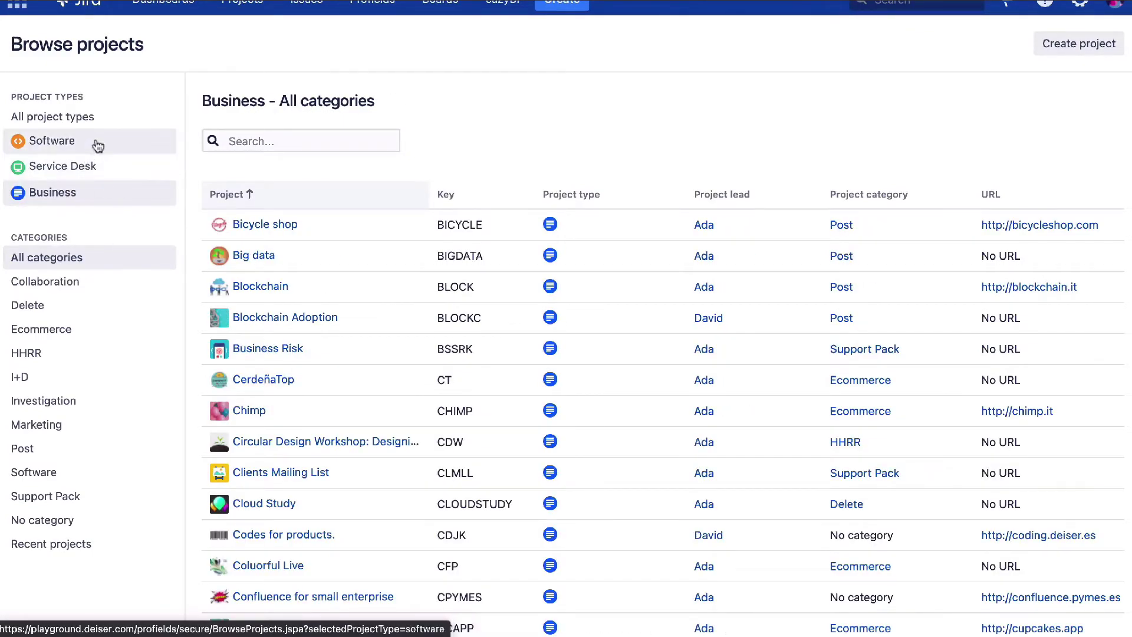
left_click(92, 116)
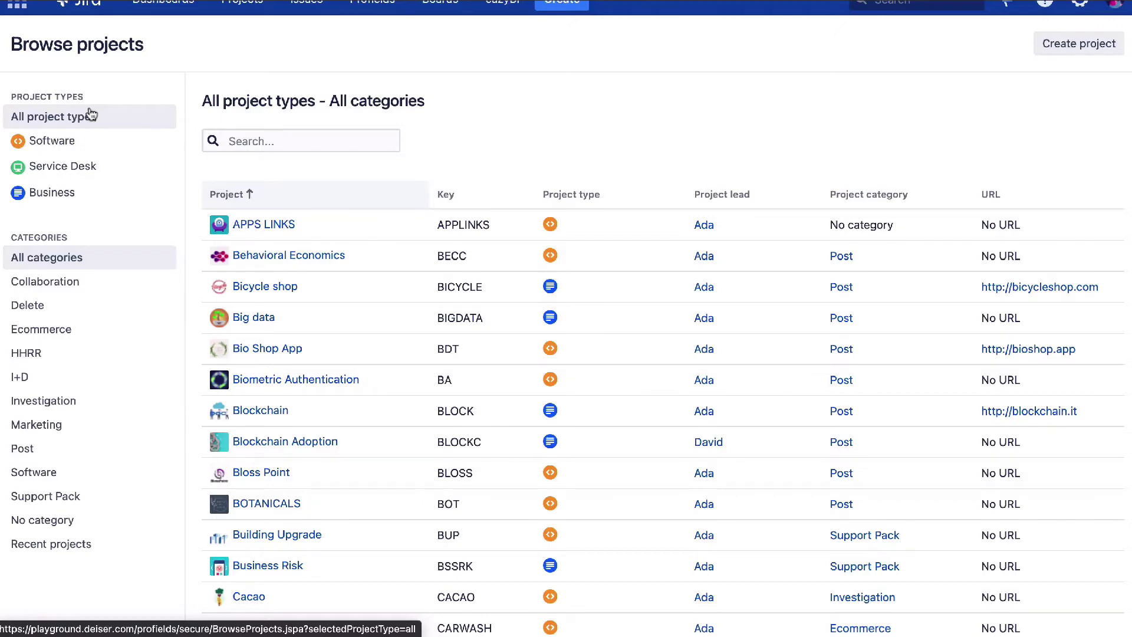
Open the list of all projects in the Profields project navigator.
scroll(91, 114, "up", 1)
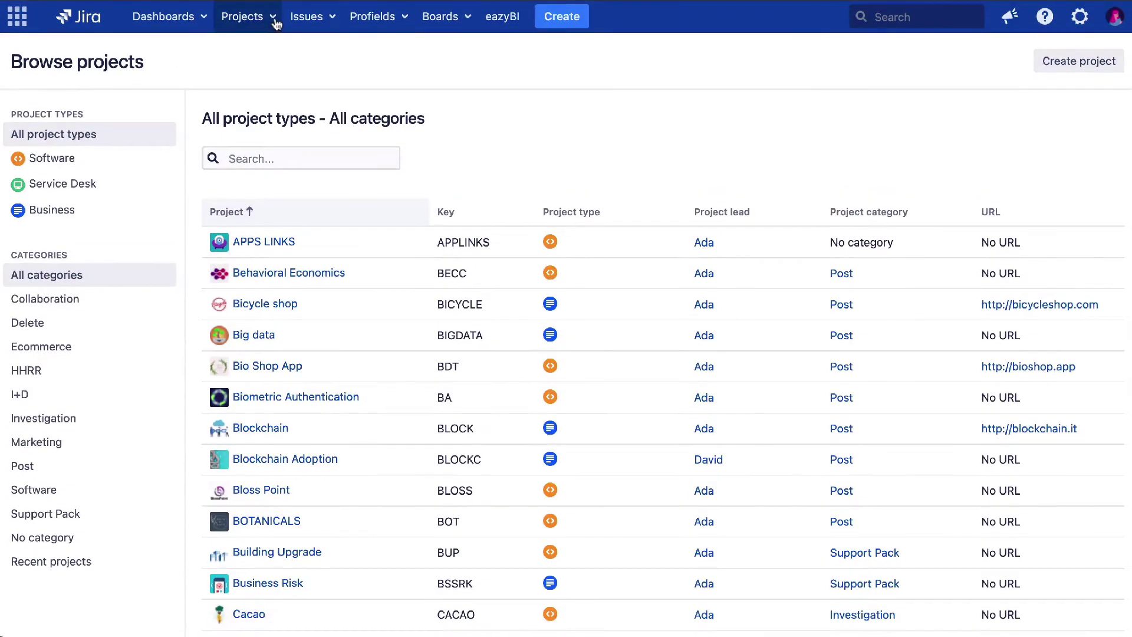
left_click(276, 22)
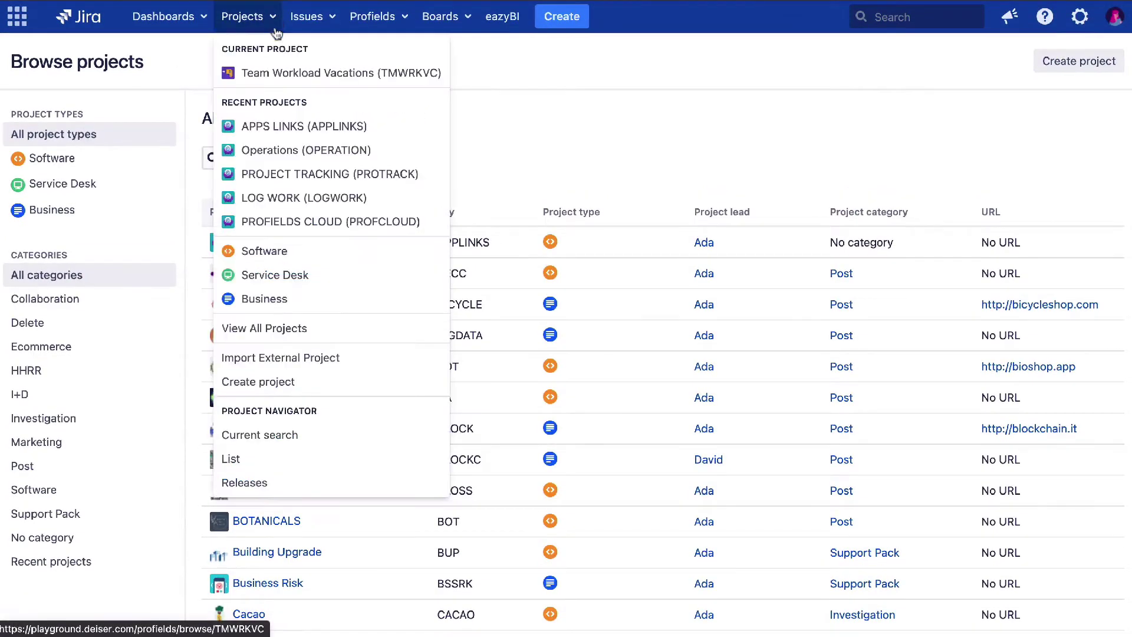
left_click(305, 334)
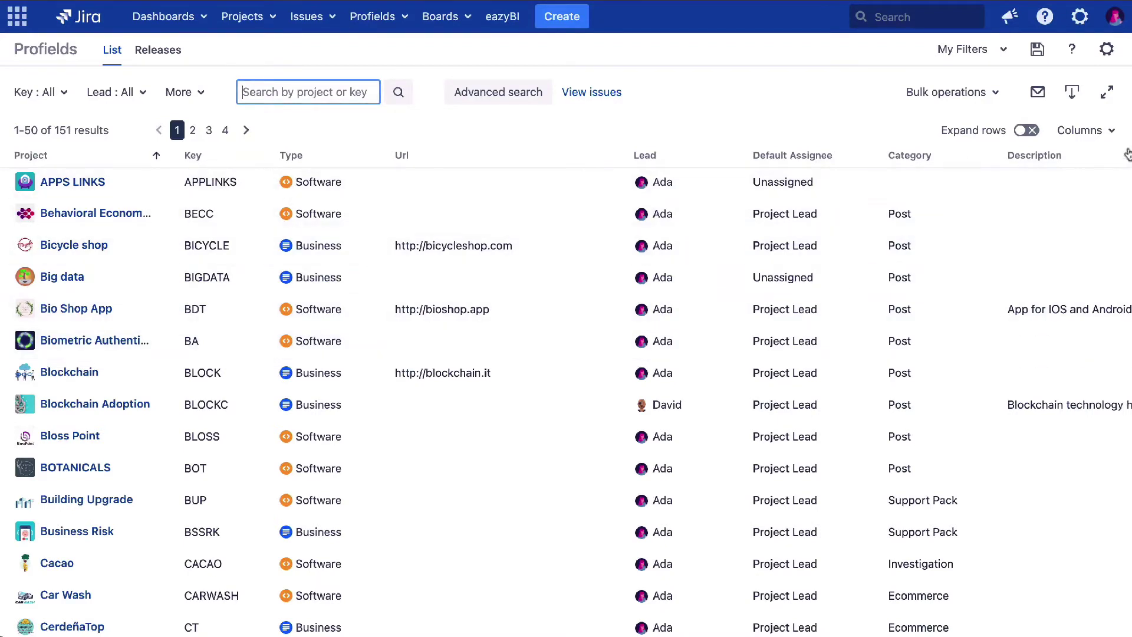
Add the Project Status field as a column of the project list.
left_click(1112, 131)
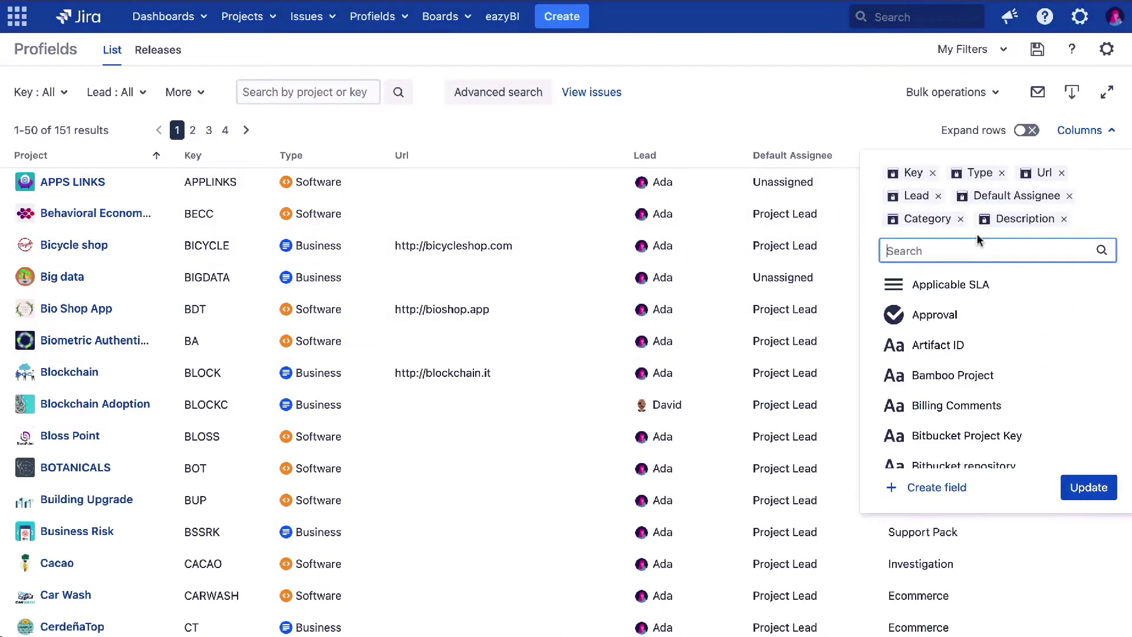
type("stat")
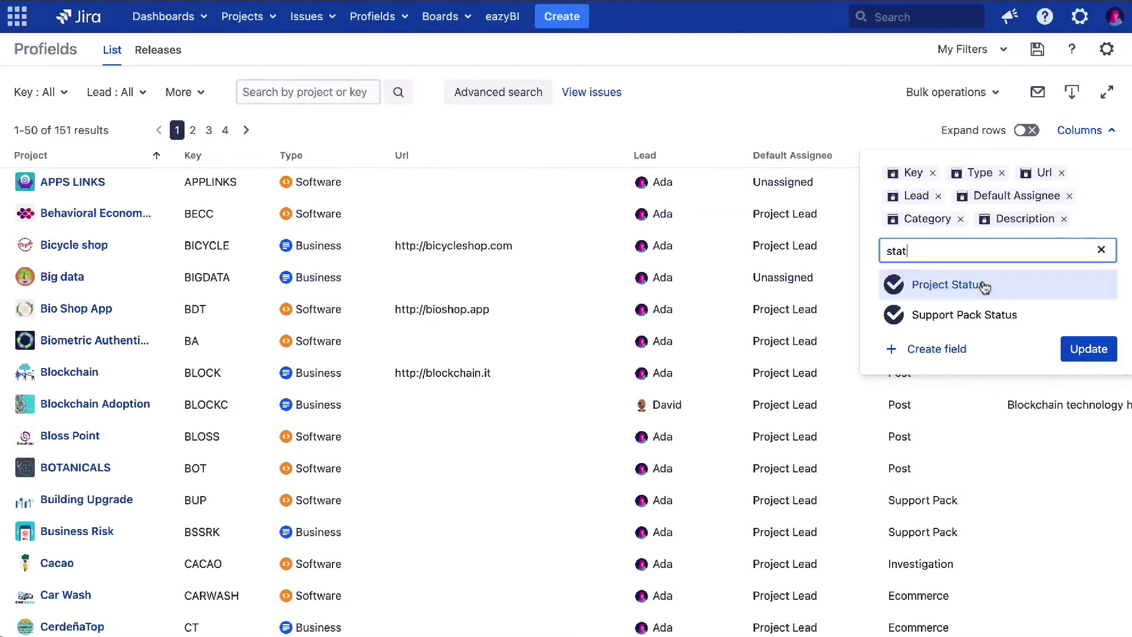
left_click(921, 286)
left_click(1079, 327)
Remove the Description and Url columns from the project list.
scroll(1077, 324, "right", 6)
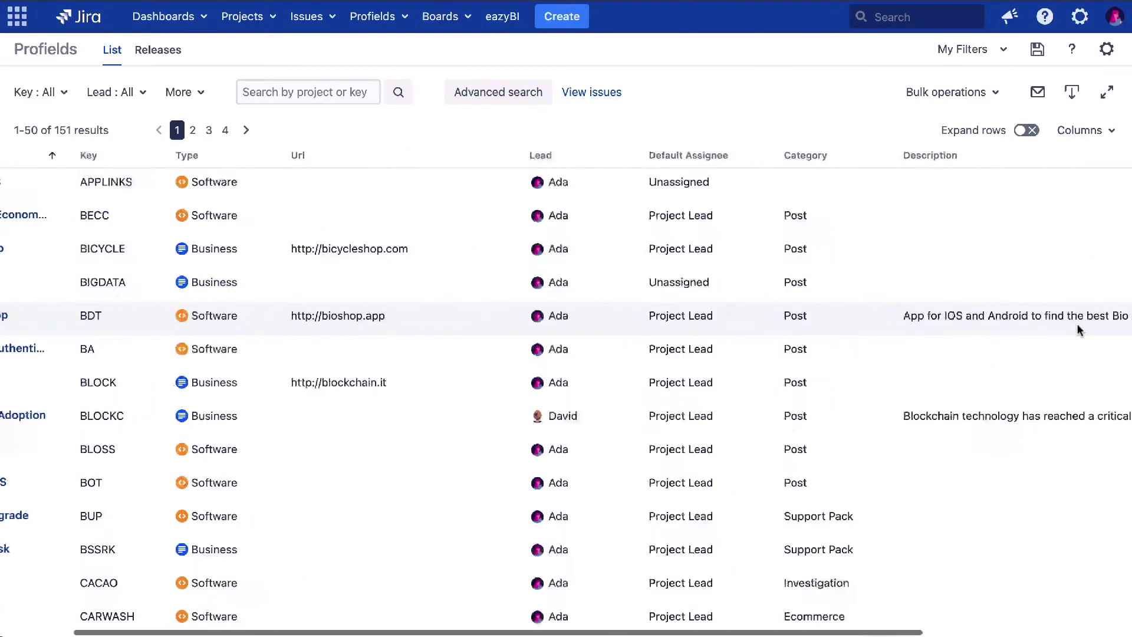
left_click(1000, 159)
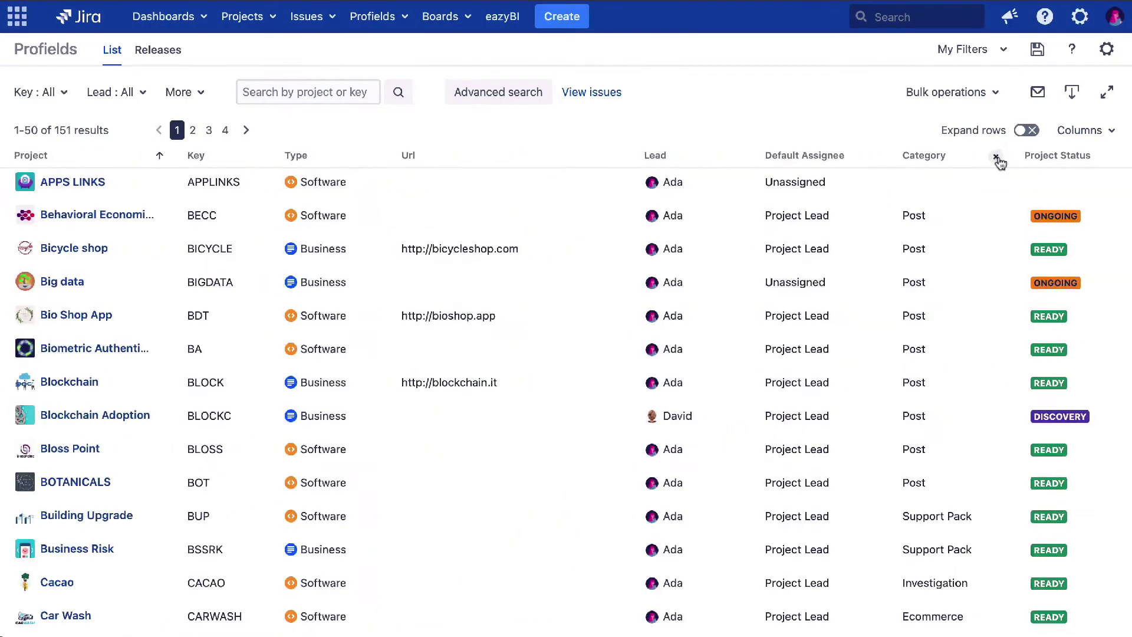
left_click(616, 158)
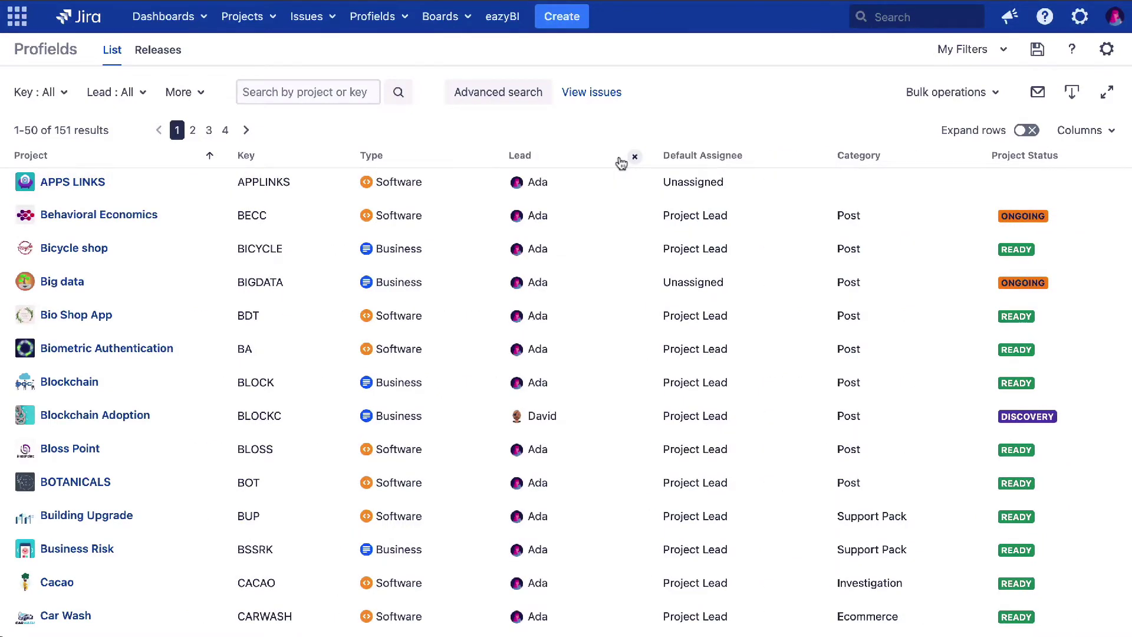
View the project list in full screen and restore the normal view.
left_click(1106, 92)
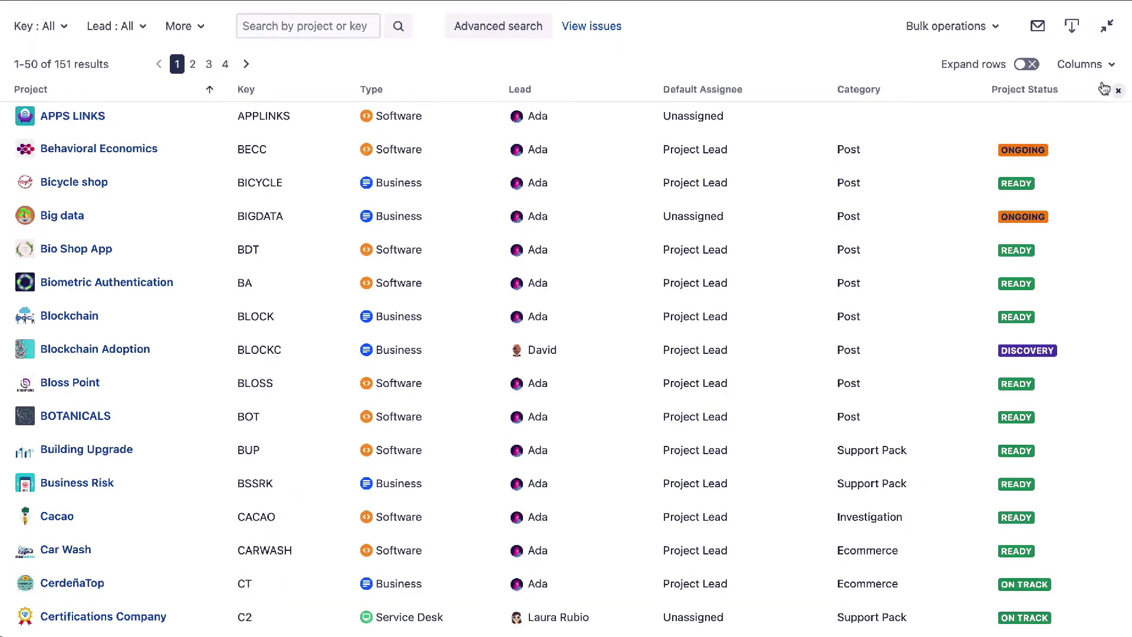
left_click(1107, 27)
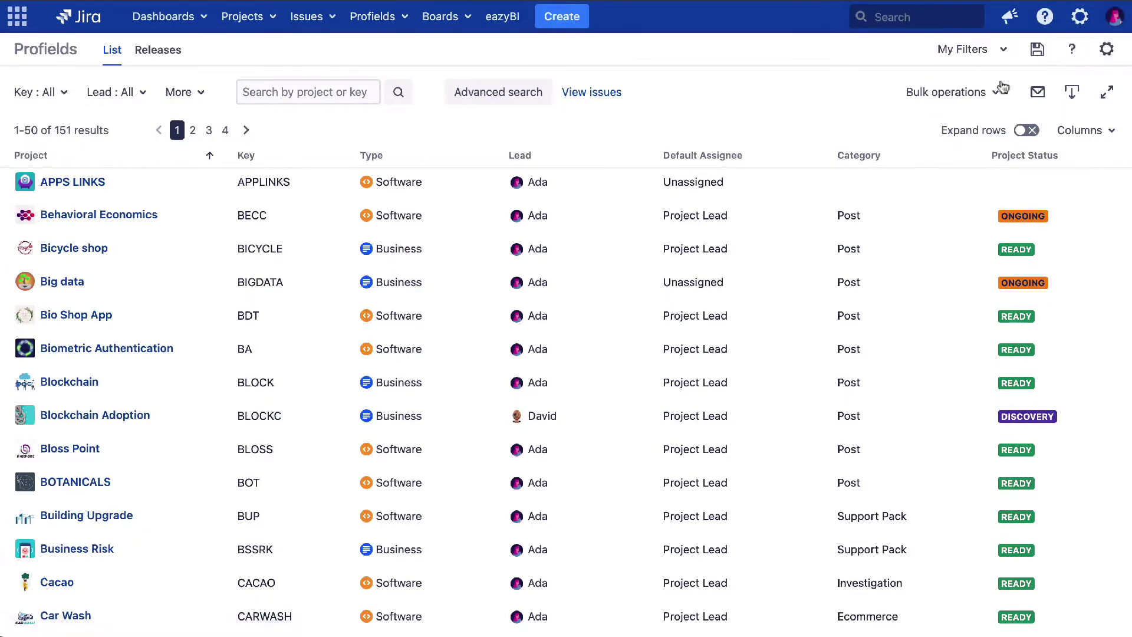
Open the form for saving a new filter and cancel it, and view the available bulk operations without choosing one.
left_click(1035, 52)
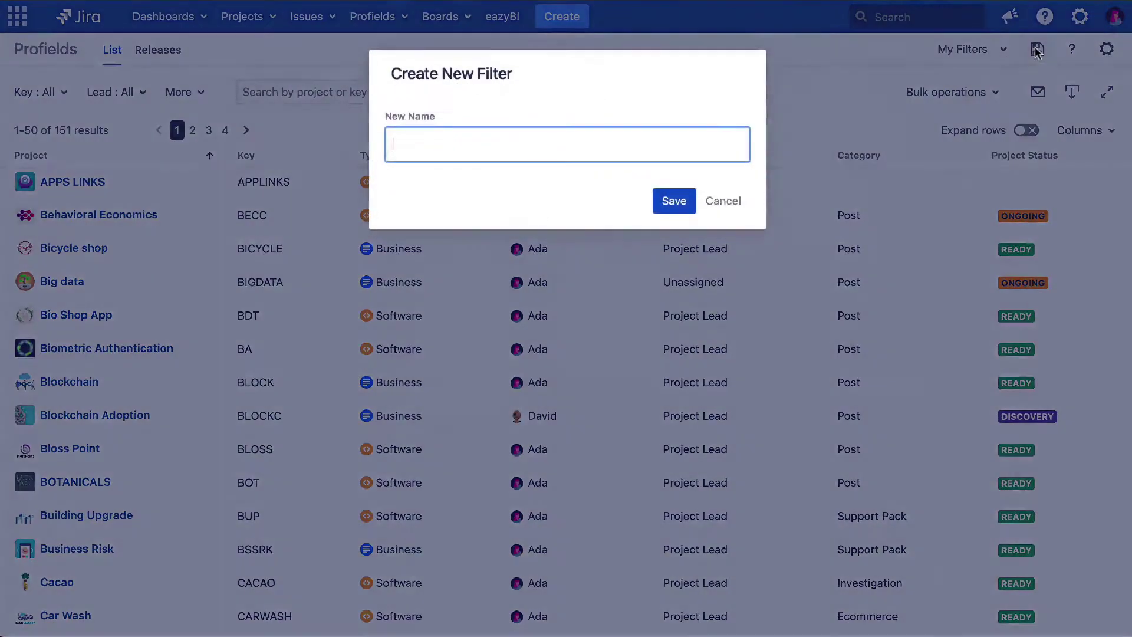
left_click(722, 196)
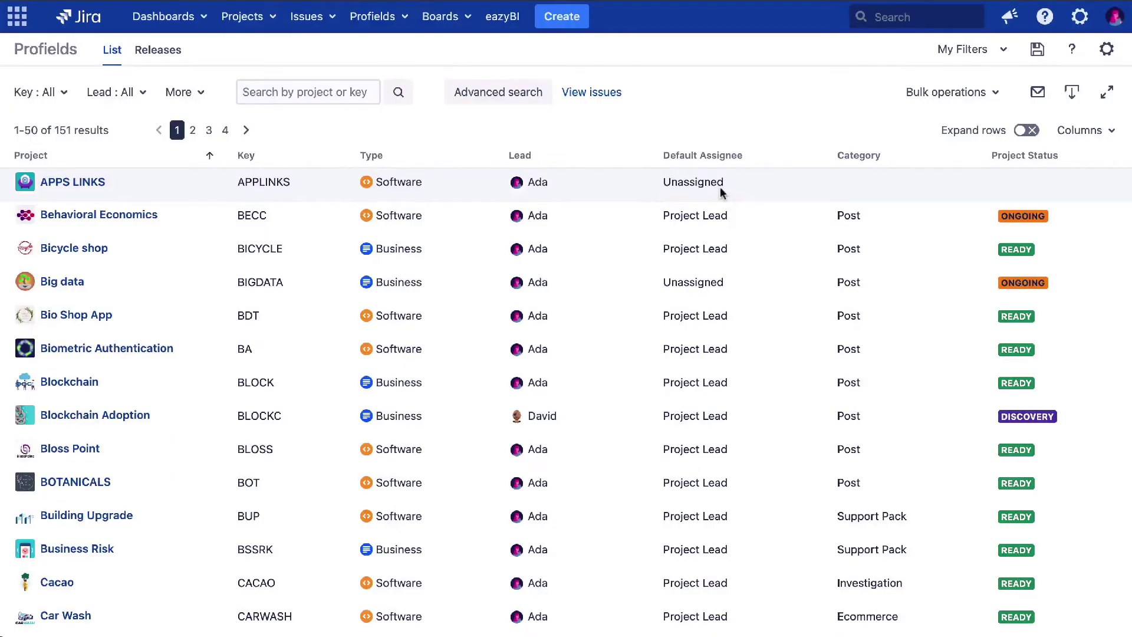
left_click(977, 101)
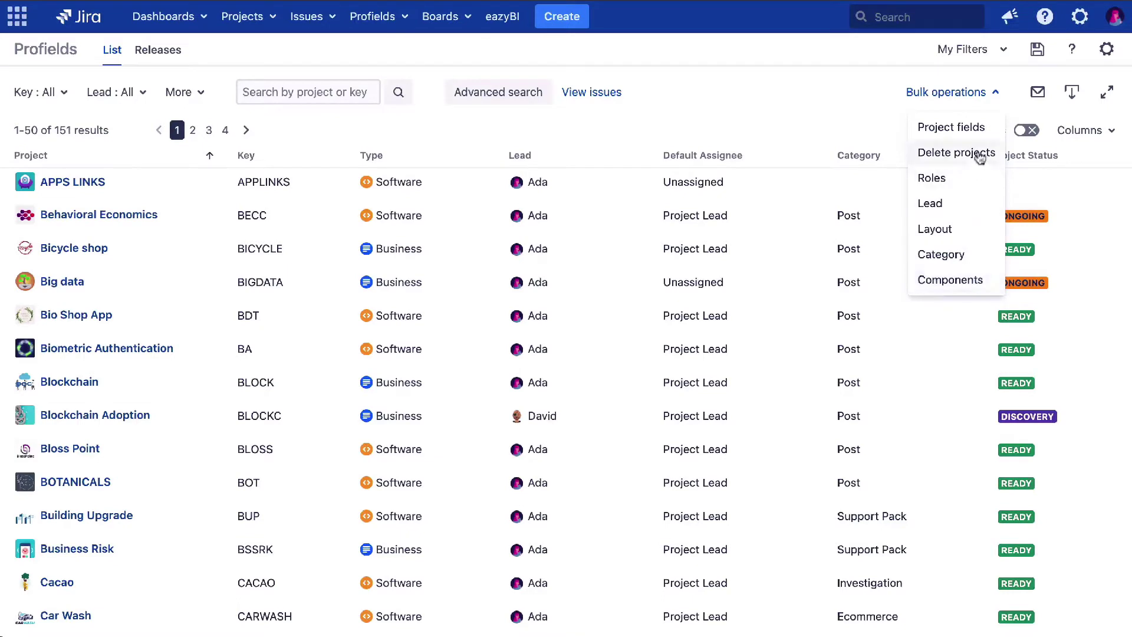
left_click(952, 93)
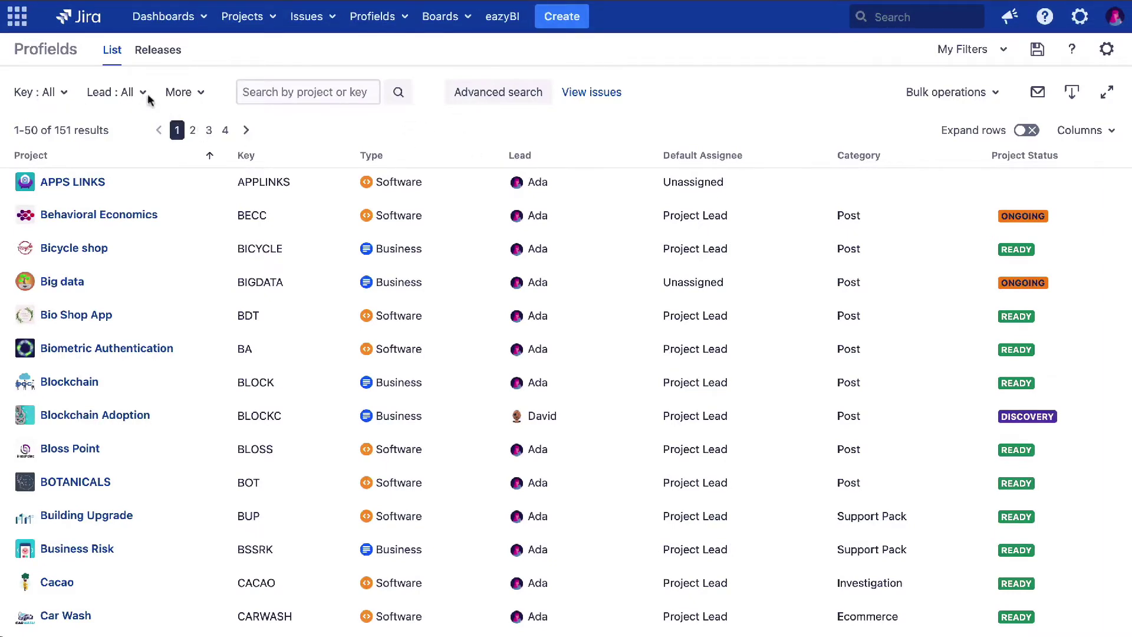
View the additional filter fields, and switch the project search to advanced mode and back to basic.
left_click(191, 94)
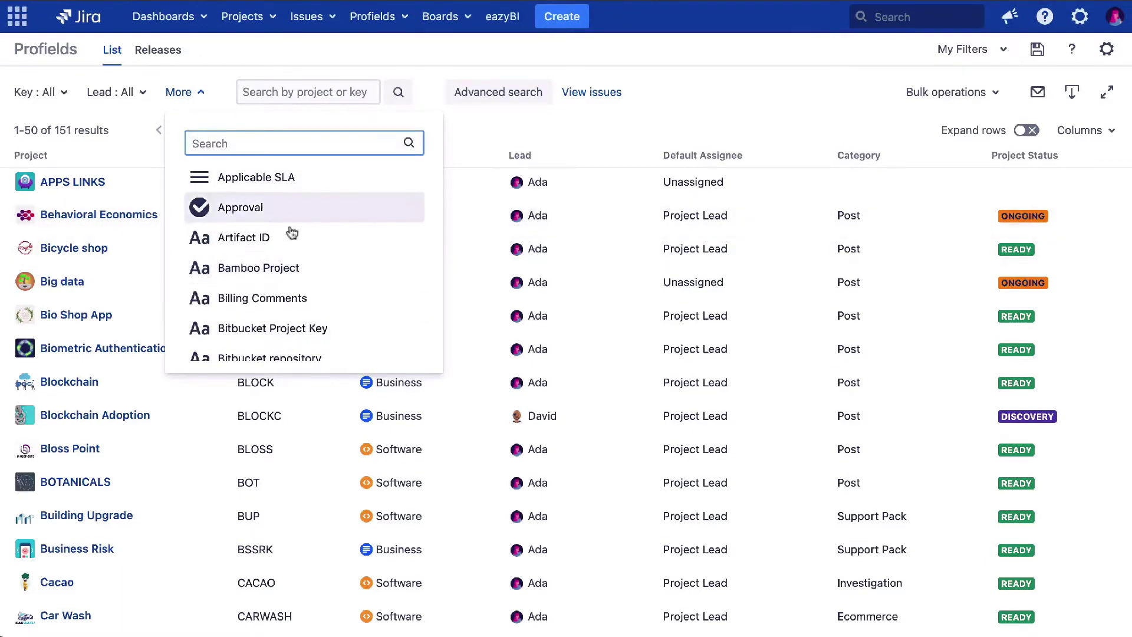
left_click(593, 125)
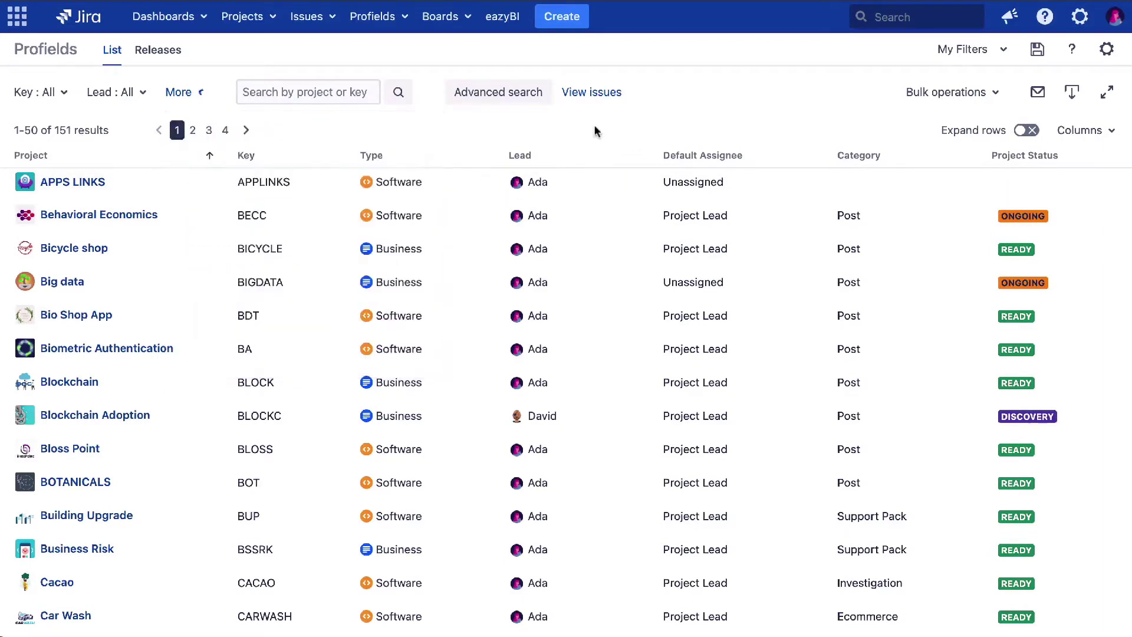
left_click(491, 98)
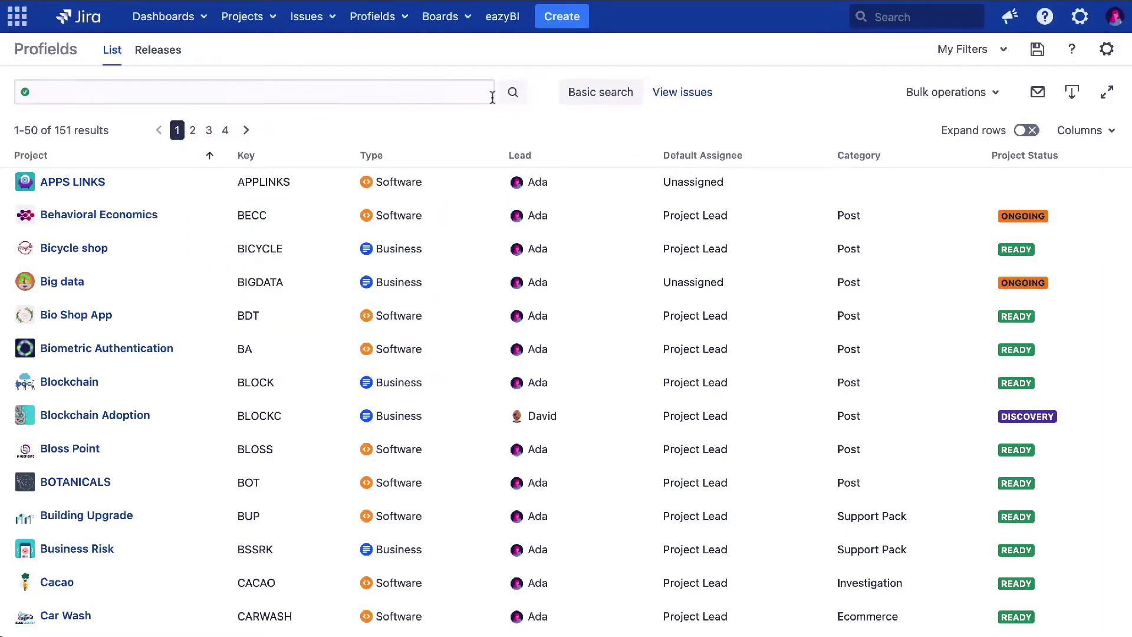
left_click(597, 94)
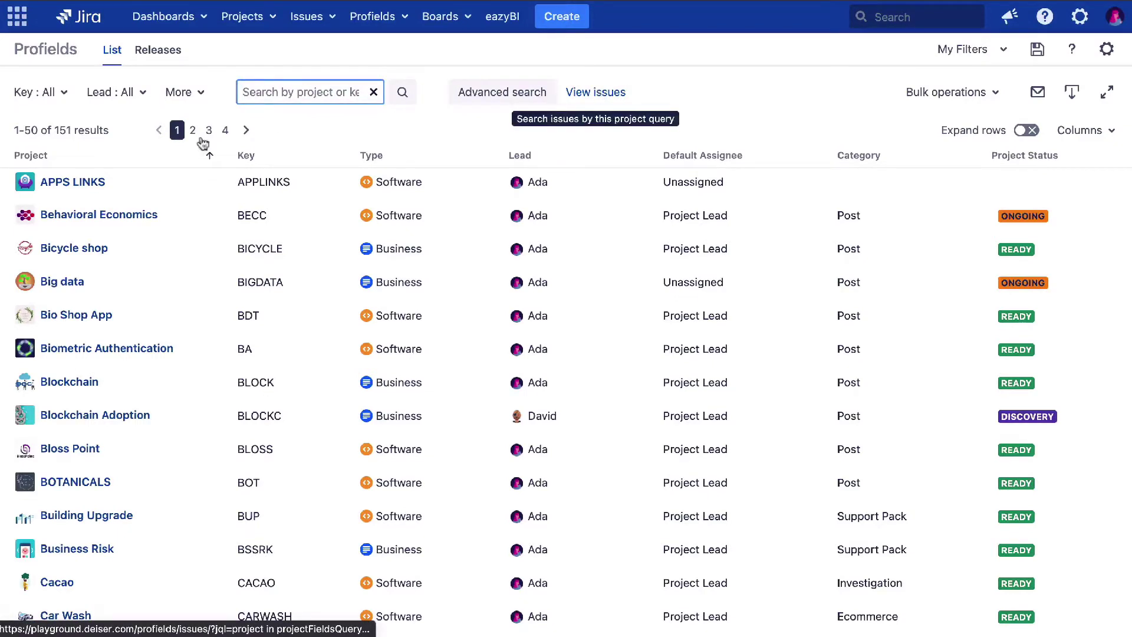
Examine the additional project fields offered as filters, down to the department fields, and close the list without choosing any.
left_click(192, 92)
scroll(283, 353, "down", 5)
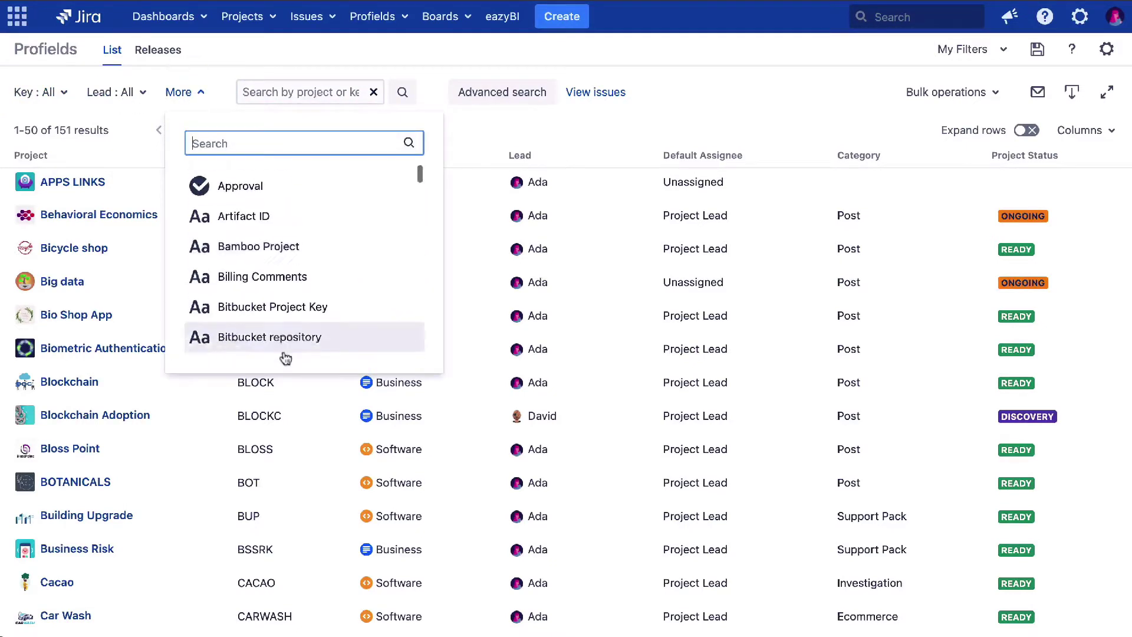
scroll(298, 311, "down", 5)
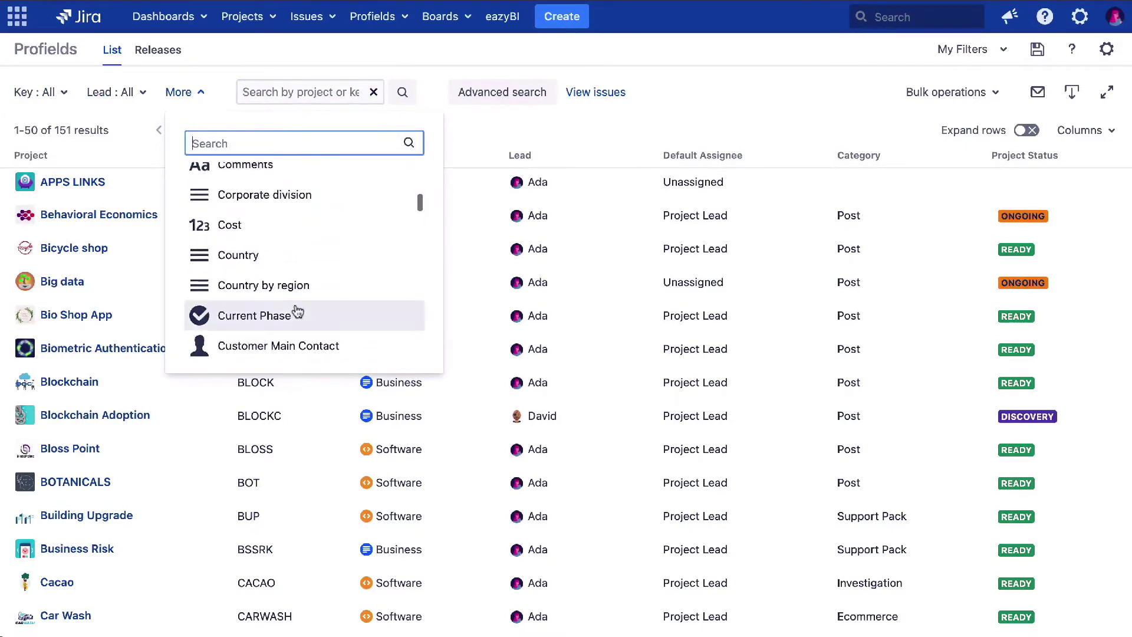
scroll(298, 311, "down", 3)
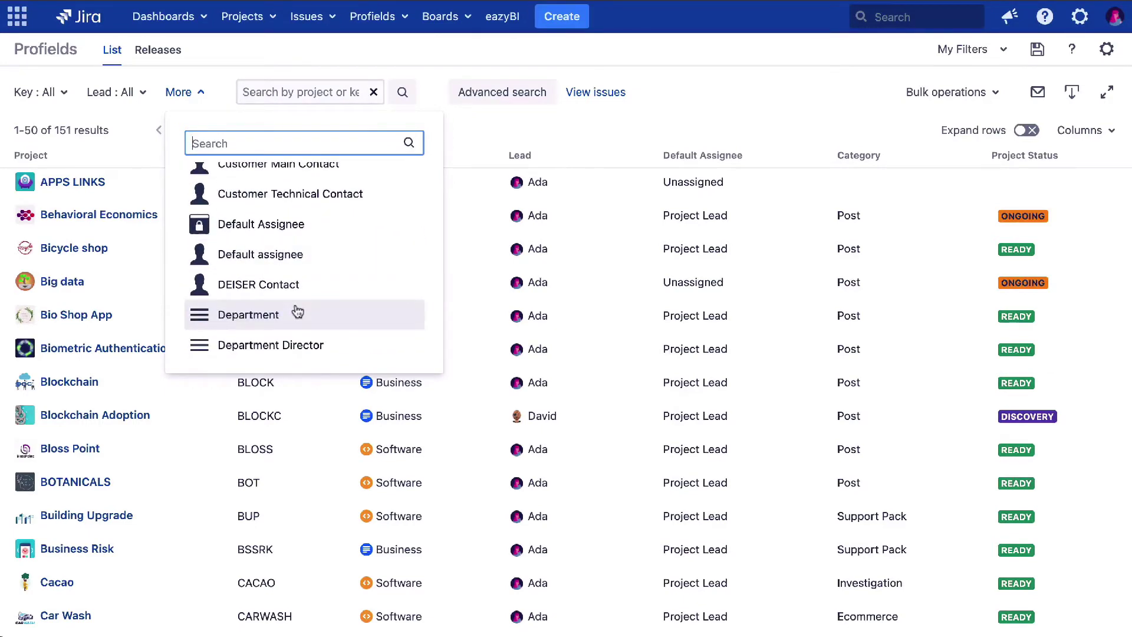
left_click(746, 106)
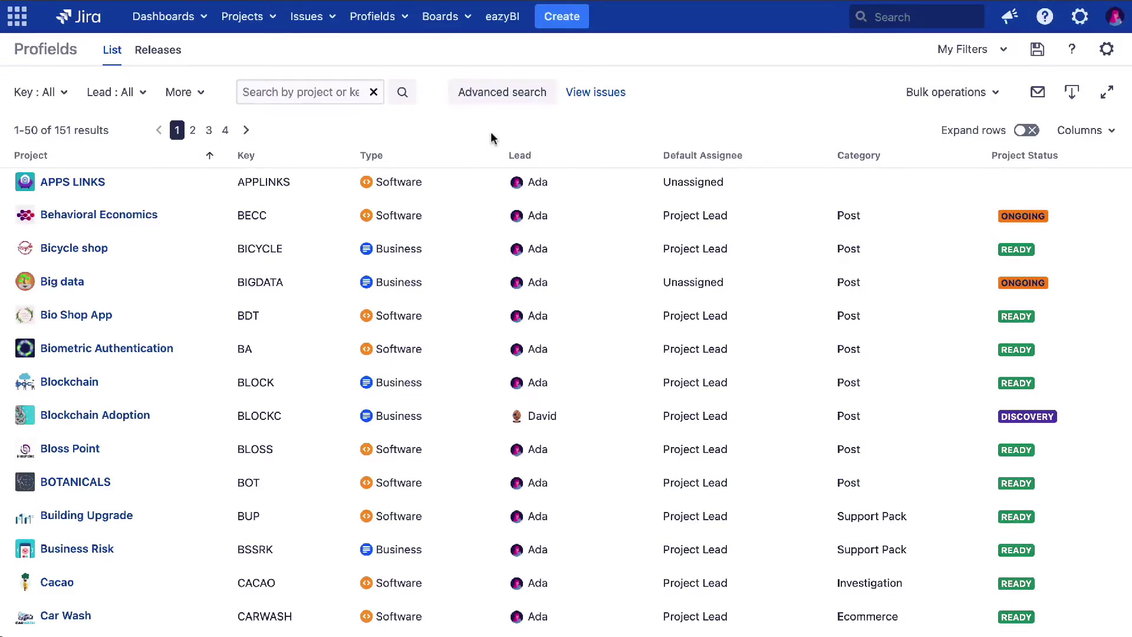
Add a Category filter to the project list and set it to I+D.
left_click(201, 97)
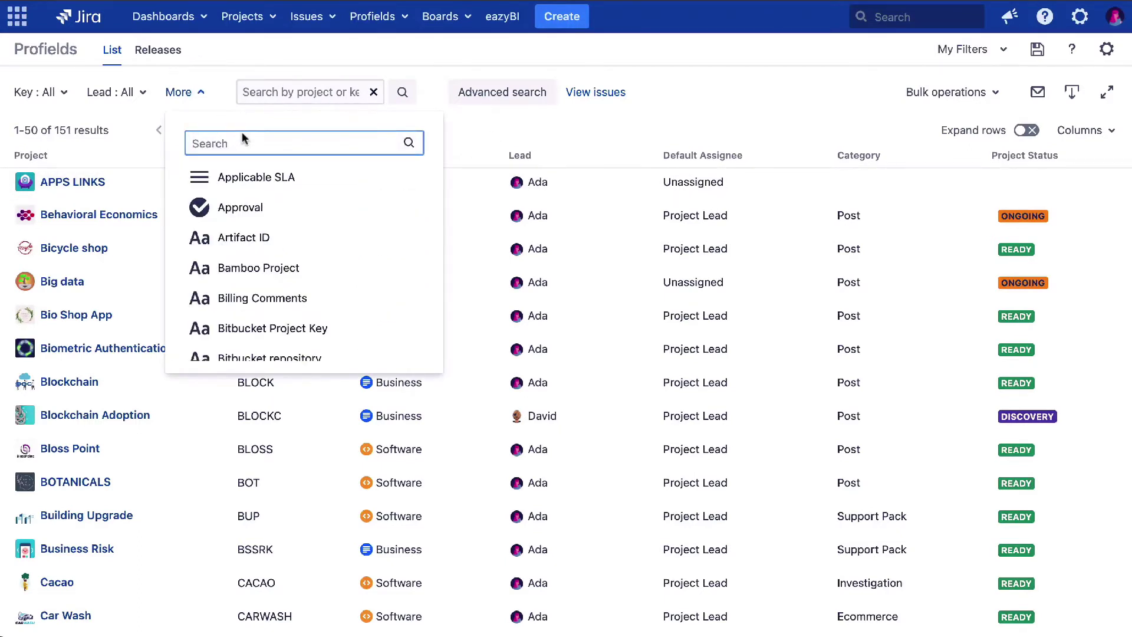
type("cate")
left_click(259, 177)
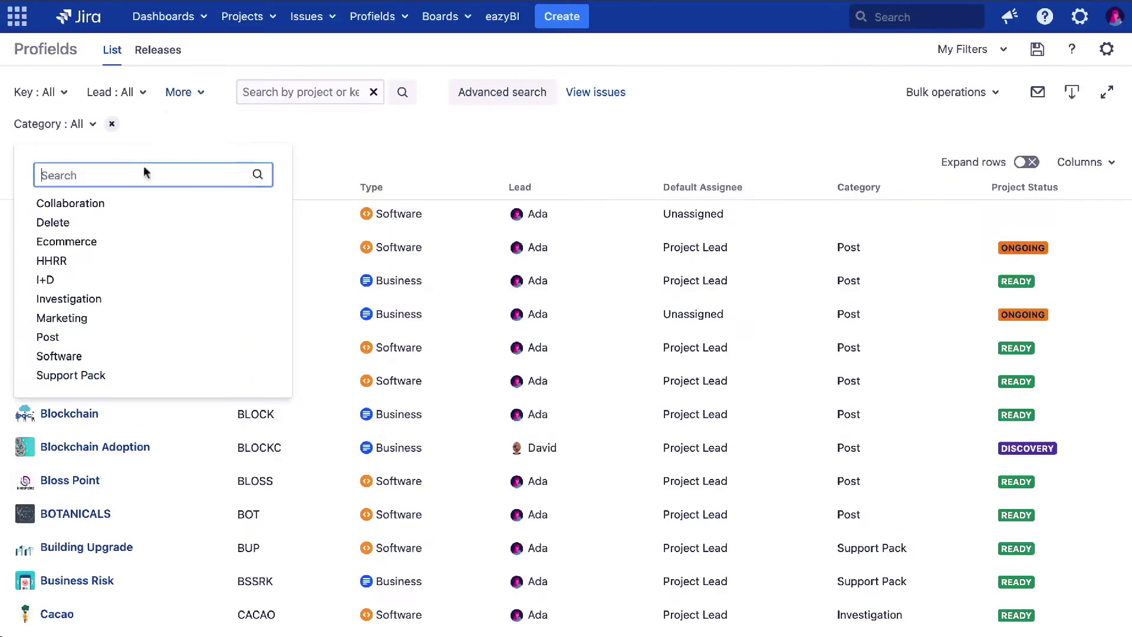
left_click(120, 307)
left_click(120, 308)
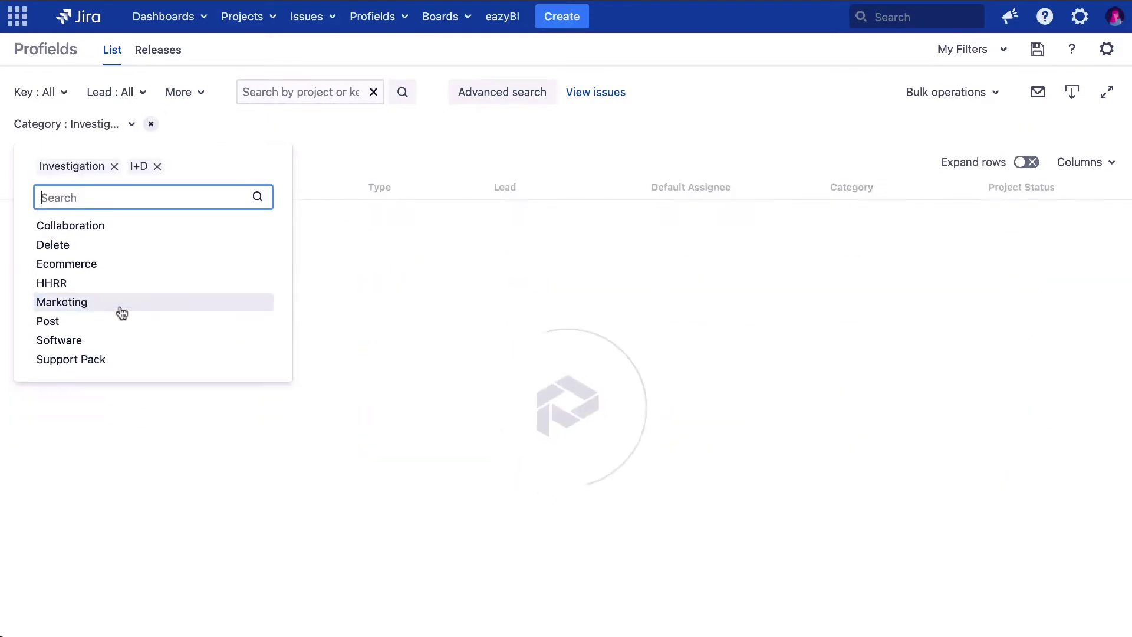
left_click(157, 167)
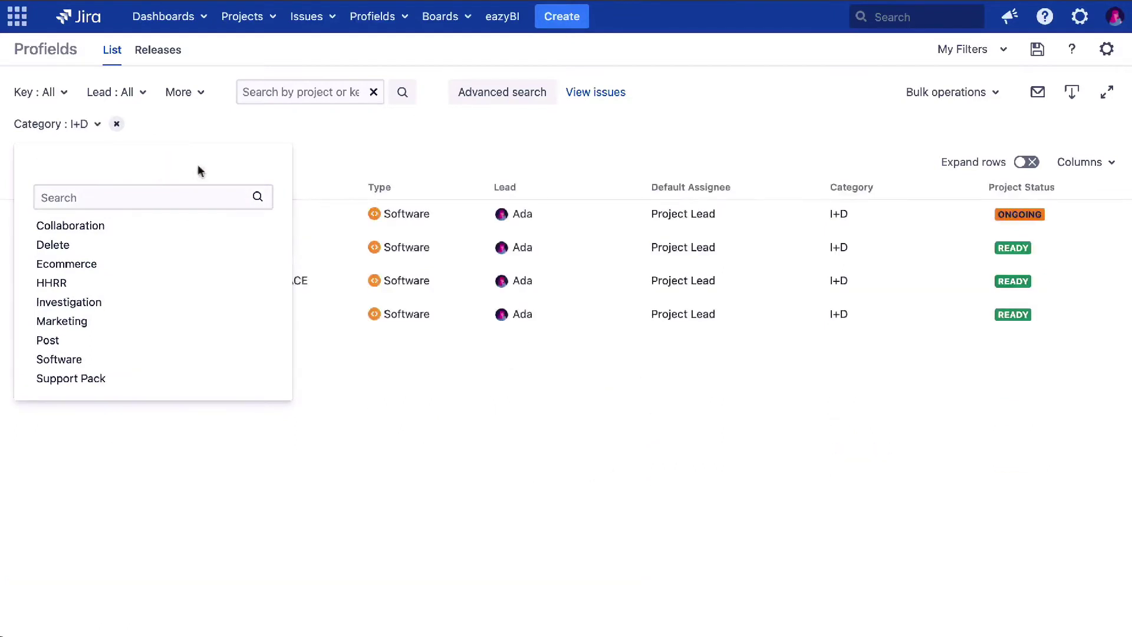
left_click(693, 144)
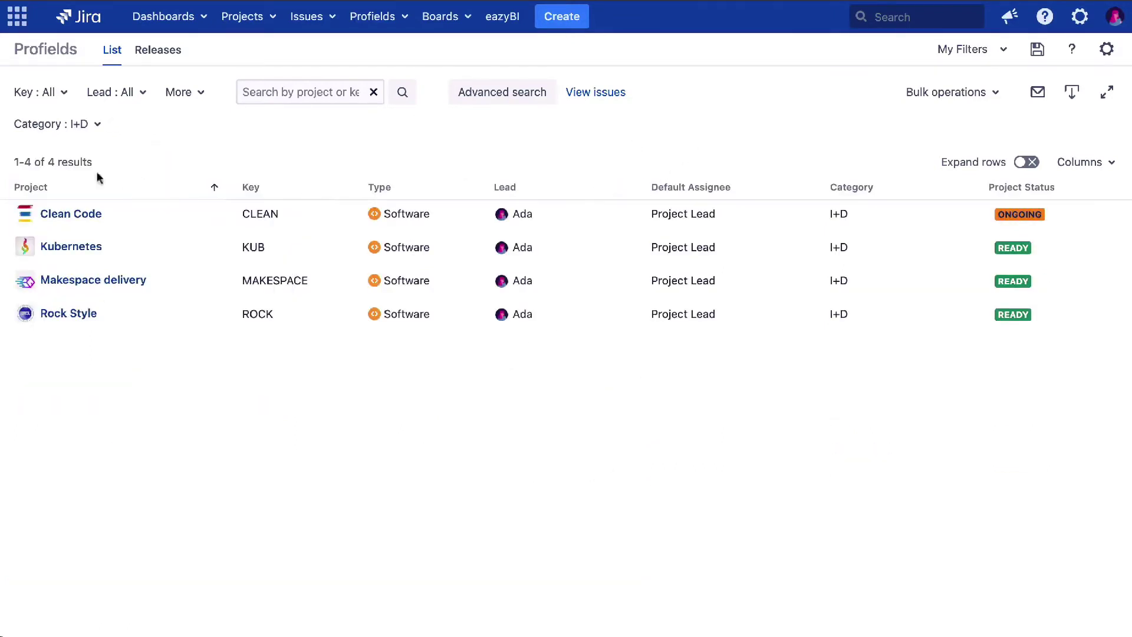
View the category filter as an advanced search query and return to basic search.
left_click(494, 95)
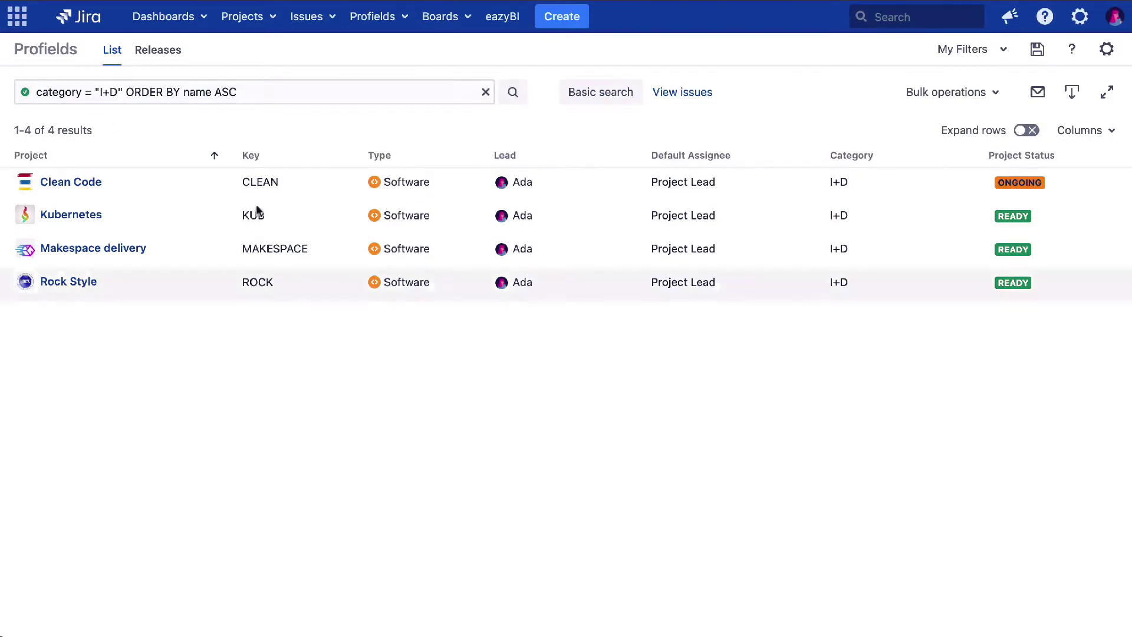
left_click_drag(35, 92, 268, 93)
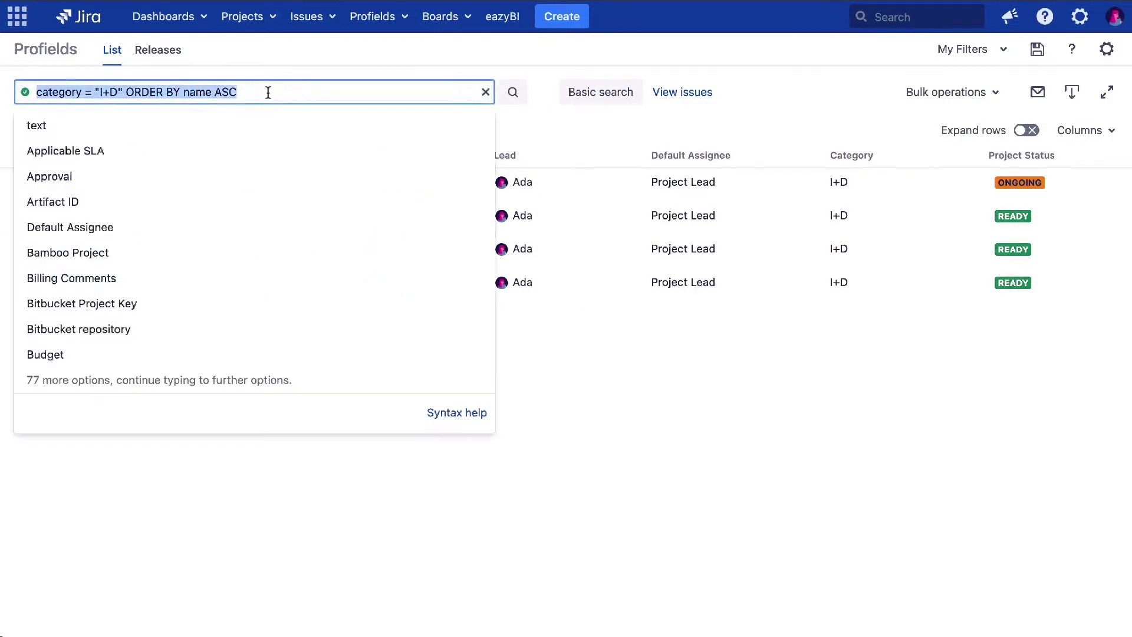
left_click(552, 38)
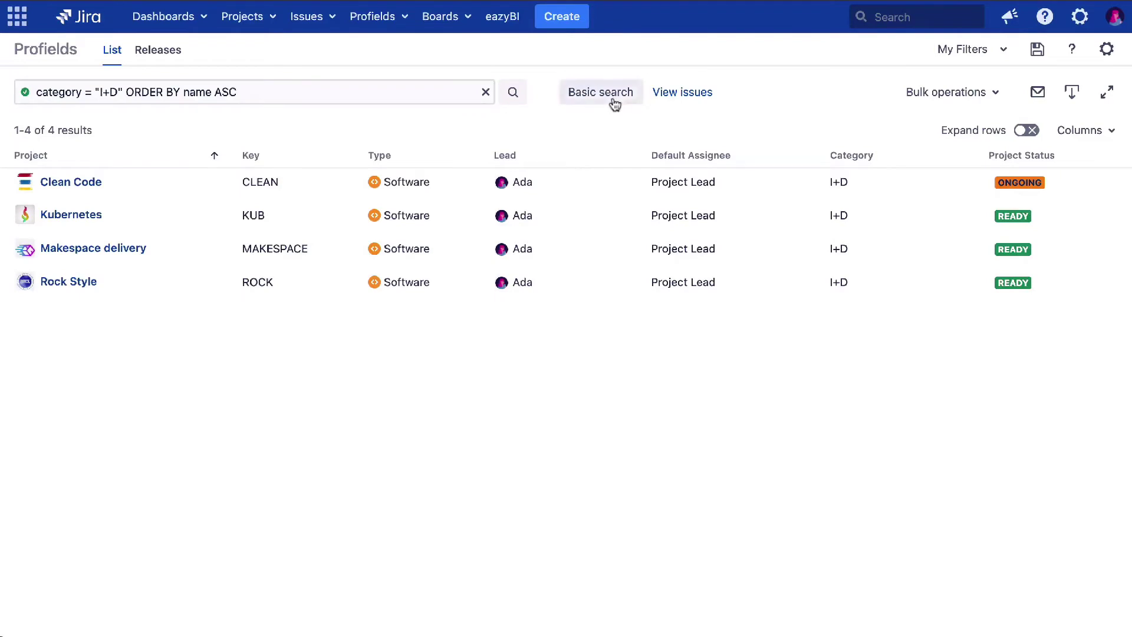
left_click(613, 98)
left_click(811, 122)
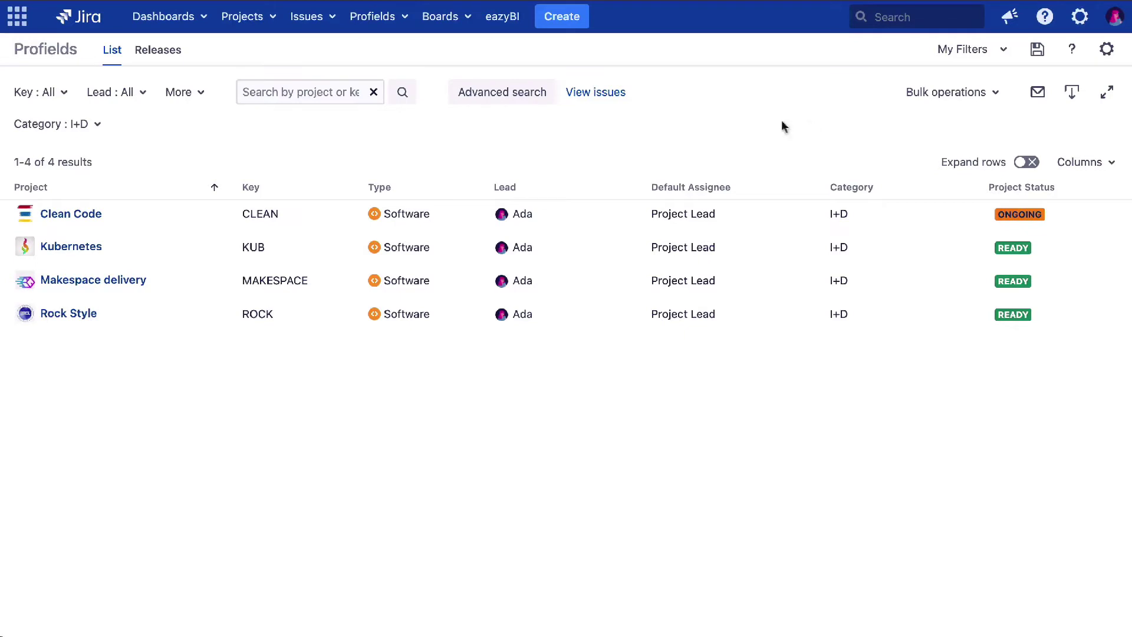
Switch to advanced search and replace the existing query with the category field.
left_click(485, 99)
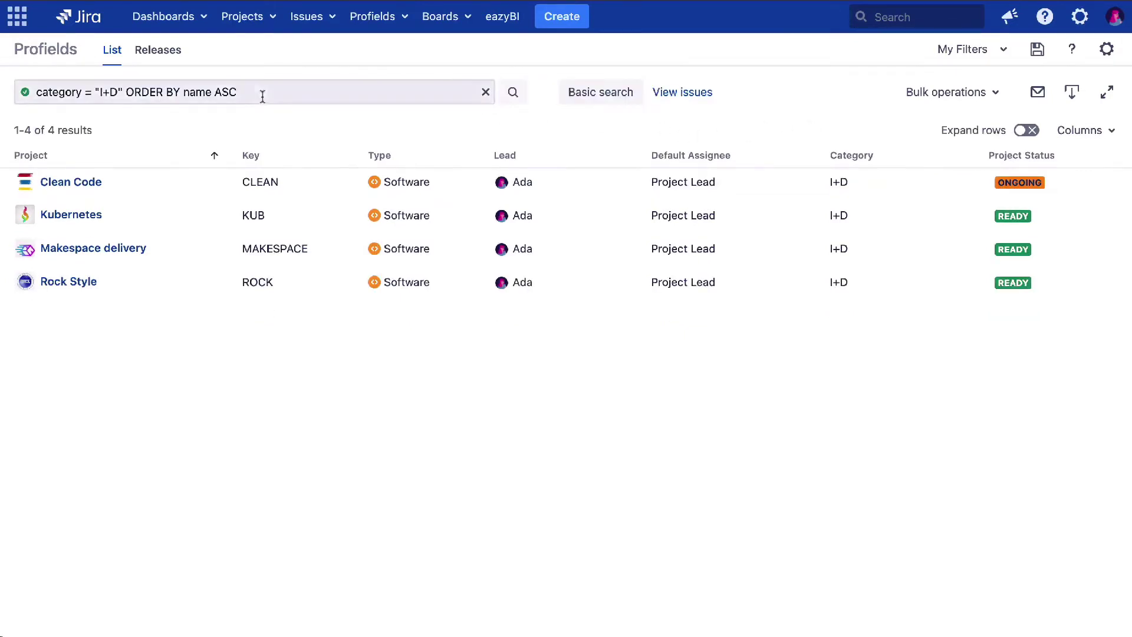
left_click_drag(263, 96, 5, 98)
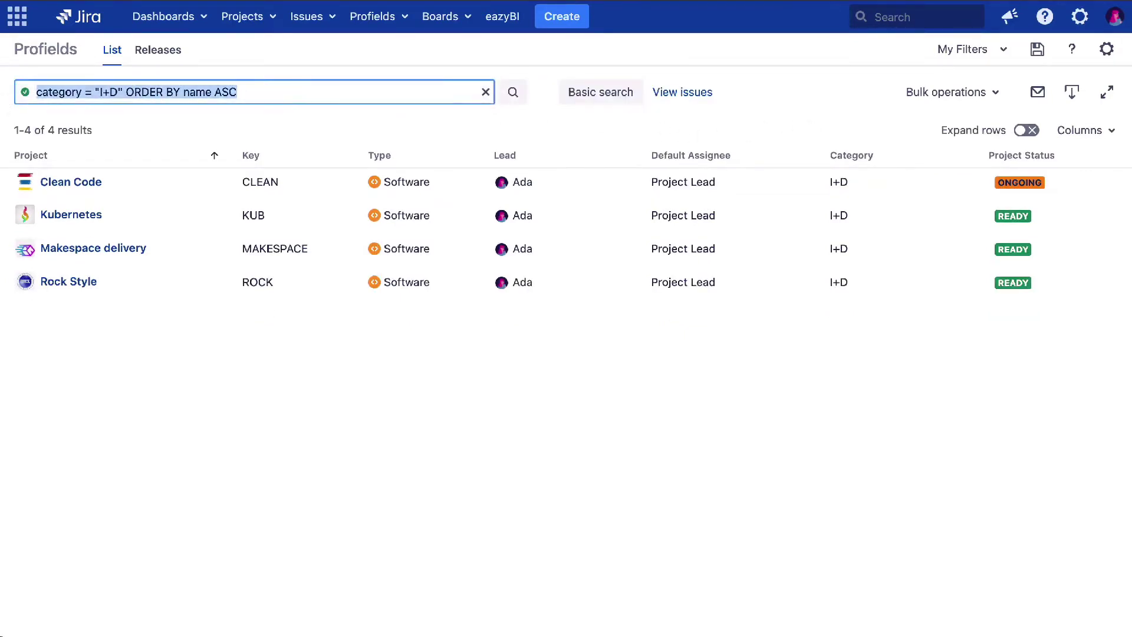
key("BackSpace")
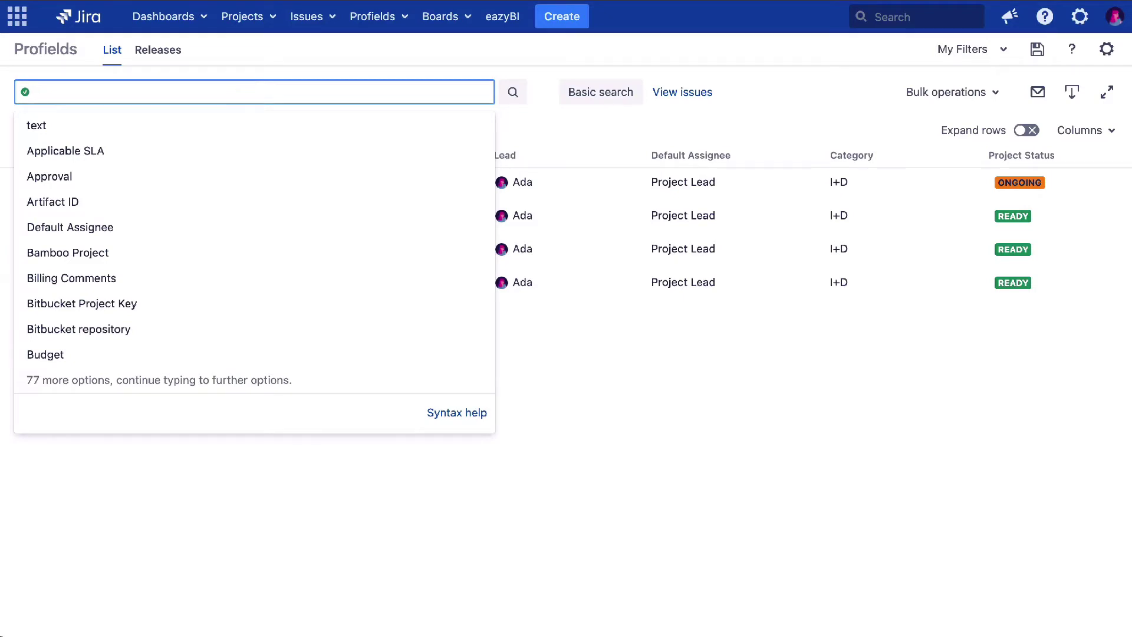
type("ca")
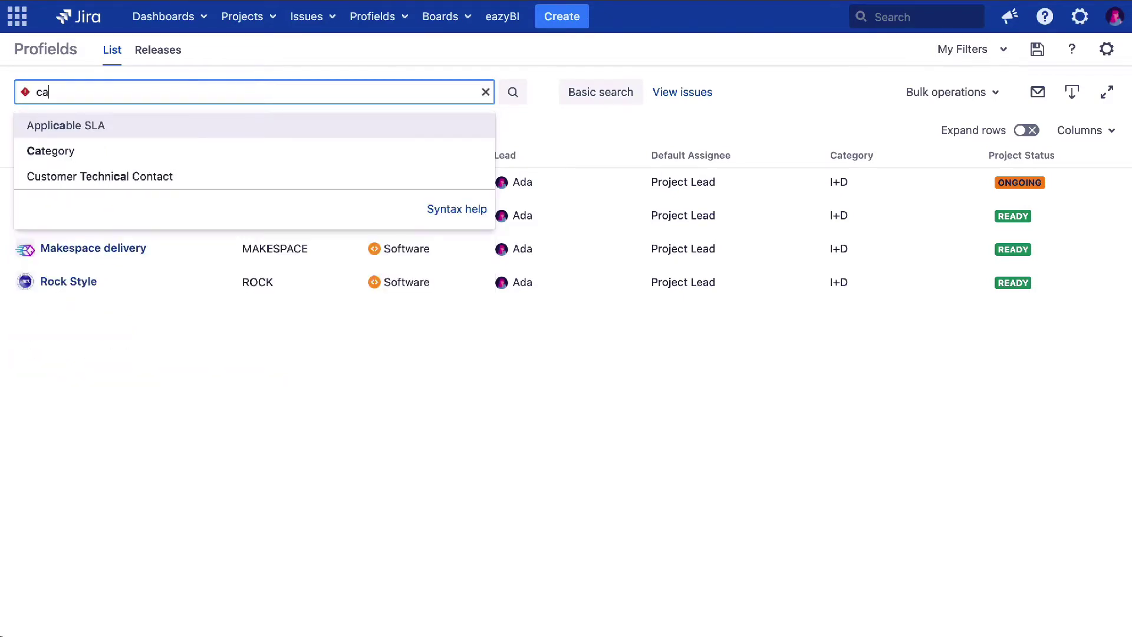
key("Down")
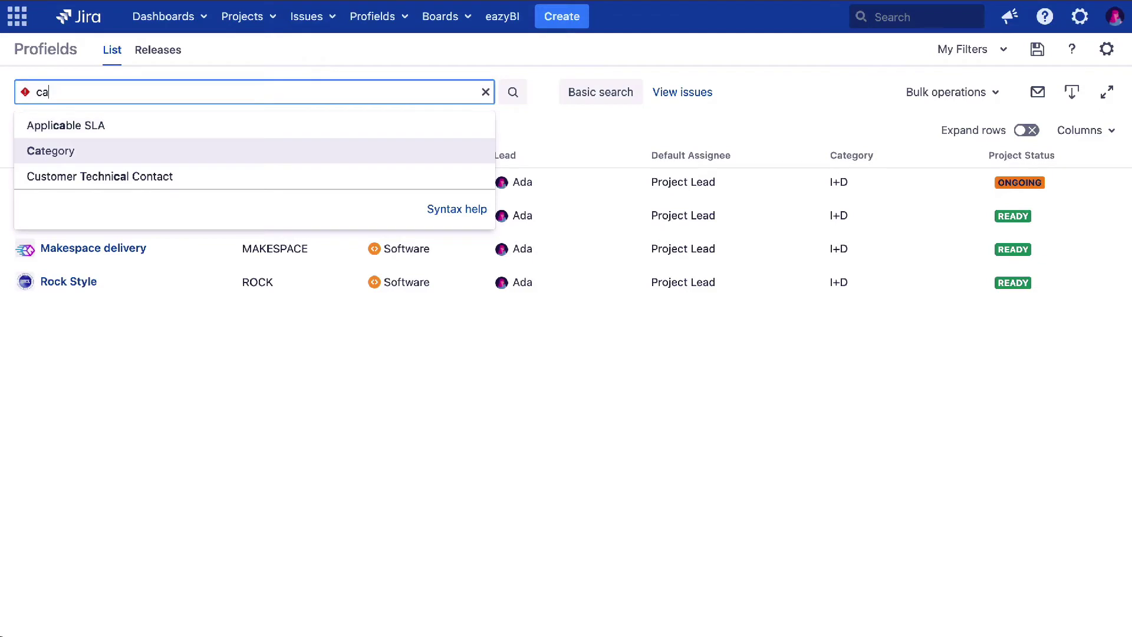
key("Return")
View the operators offered for the category field without choosing one, and run the search with an empty query to list all projects.
key("Down")
key("Down")
key("Down")
key("Down")
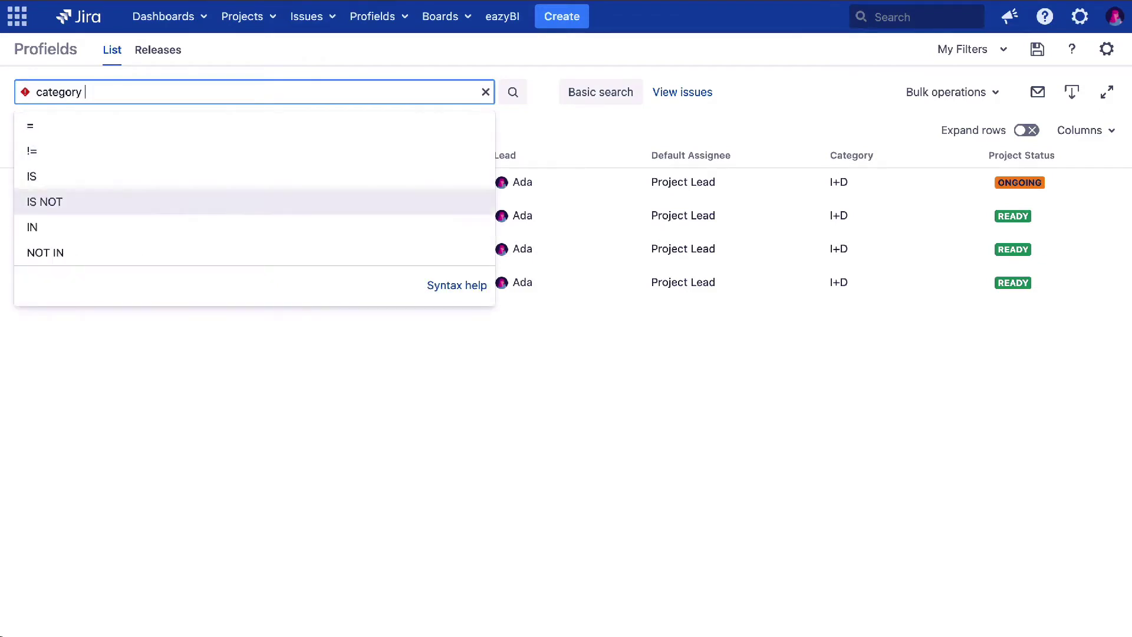
key("Up")
key("Up")
key("Escape")
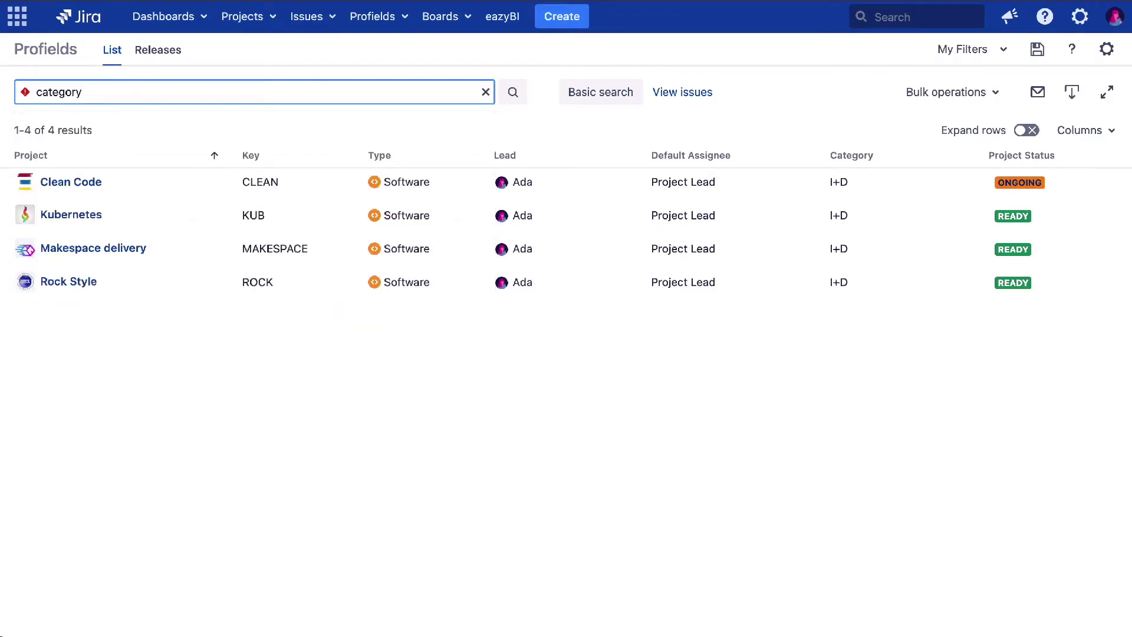
left_click(482, 94)
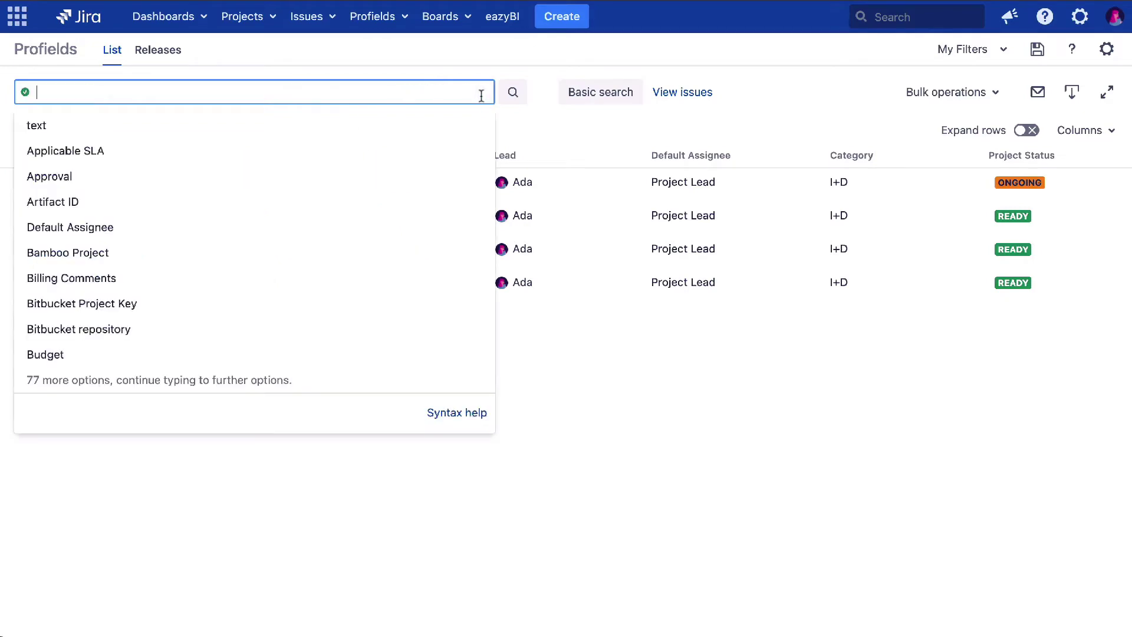
left_click(516, 103)
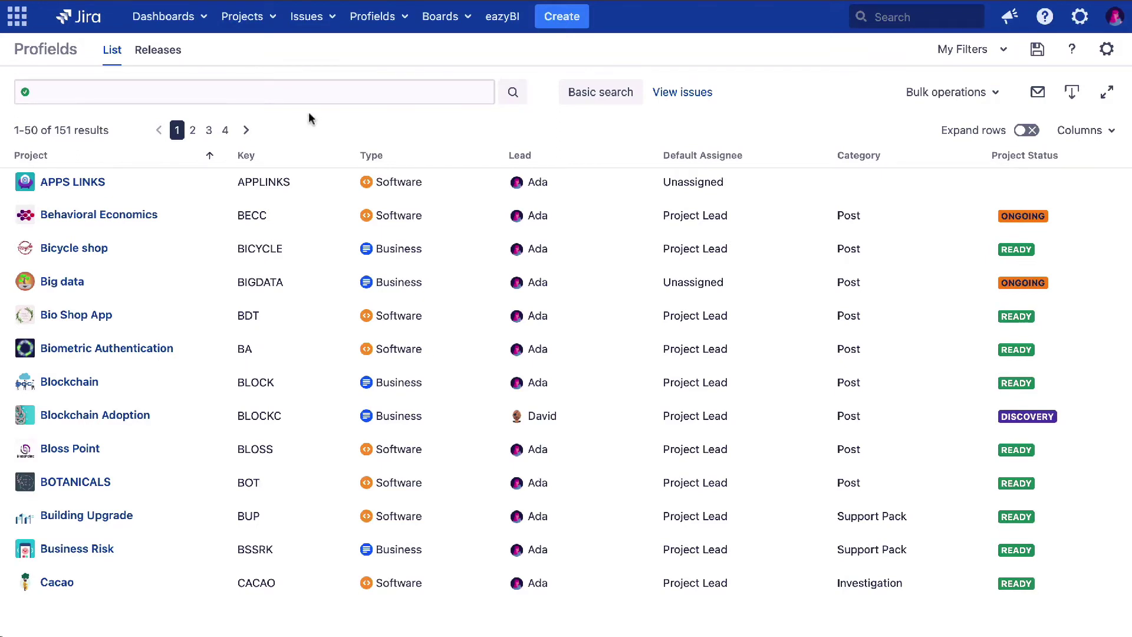
Build the advanced query lead = currentUser() from the suggestions and run it.
left_click(309, 90)
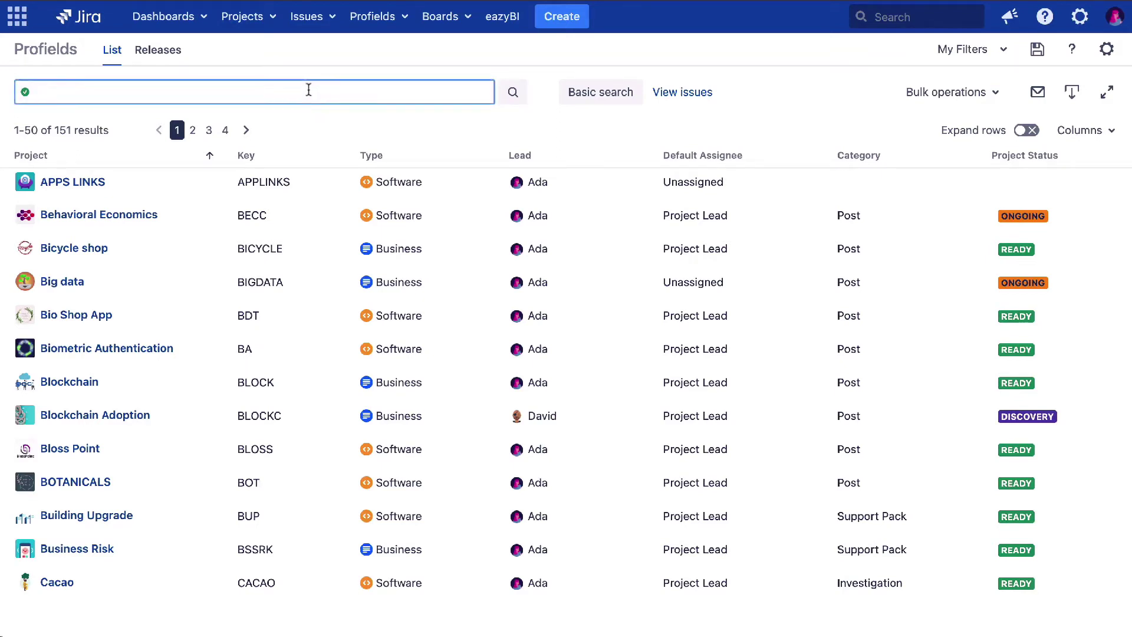
type("le")
key("Down")
key("Down")
key("Down")
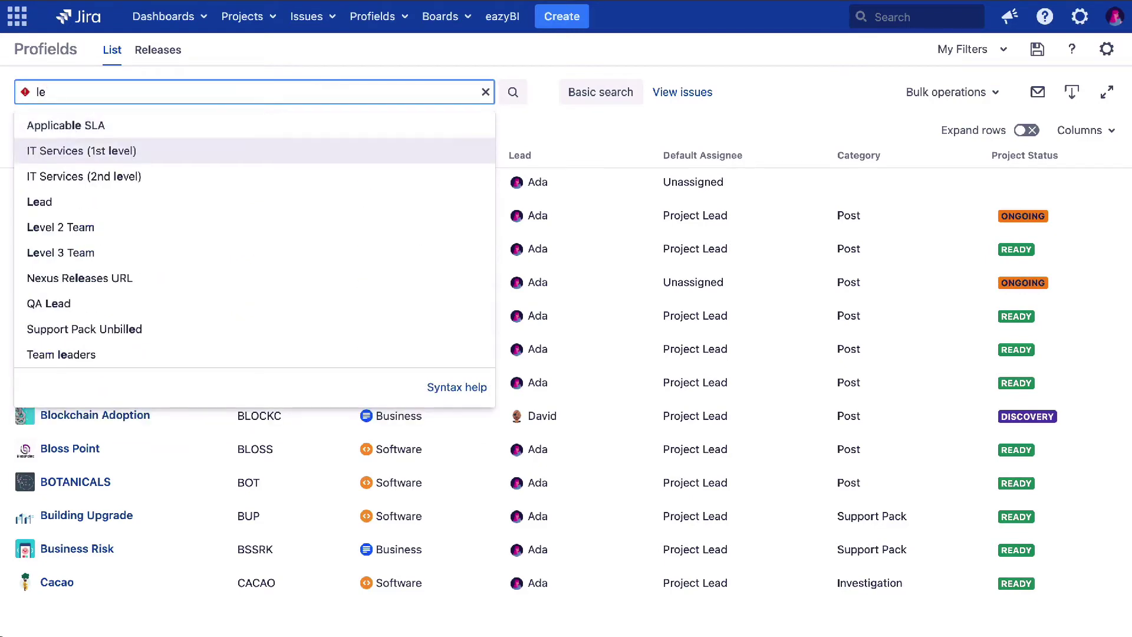
key("Return")
key("Down")
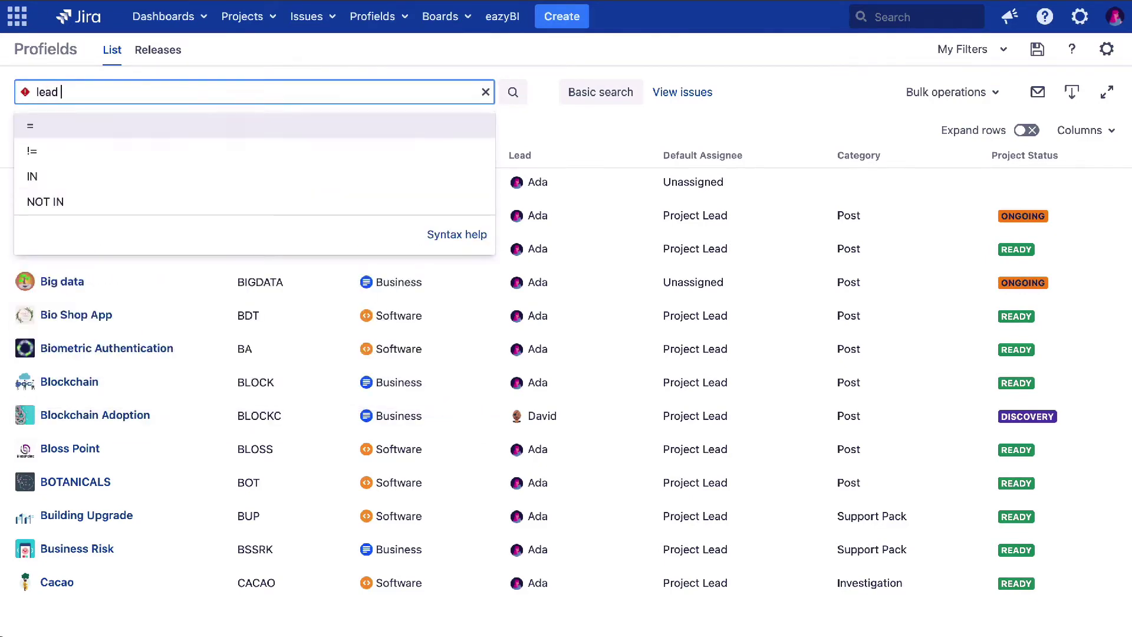
key("Return")
key("Down")
key("Return")
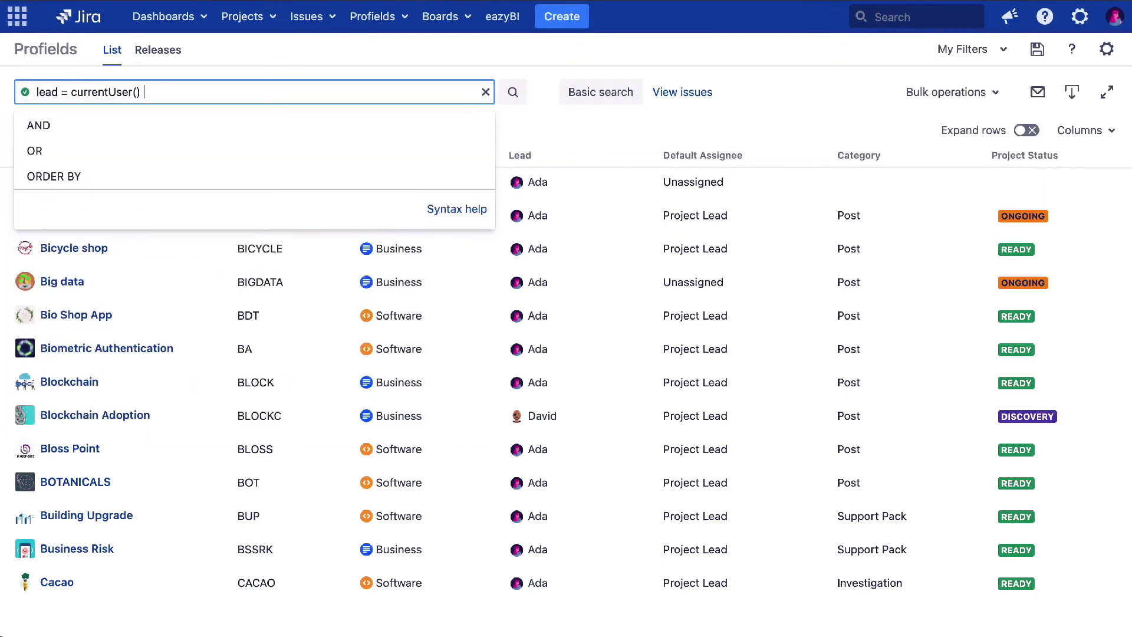
key("Return")
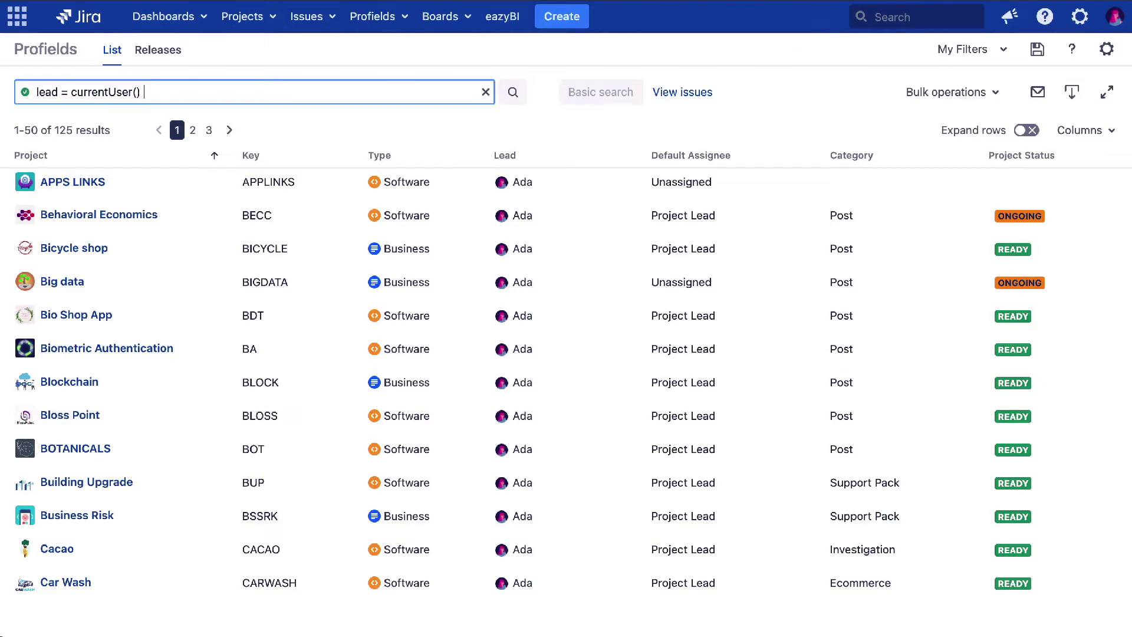
Open the form for saving the query as a filter and cancel it, and clear the query to list all projects.
left_click(1037, 49)
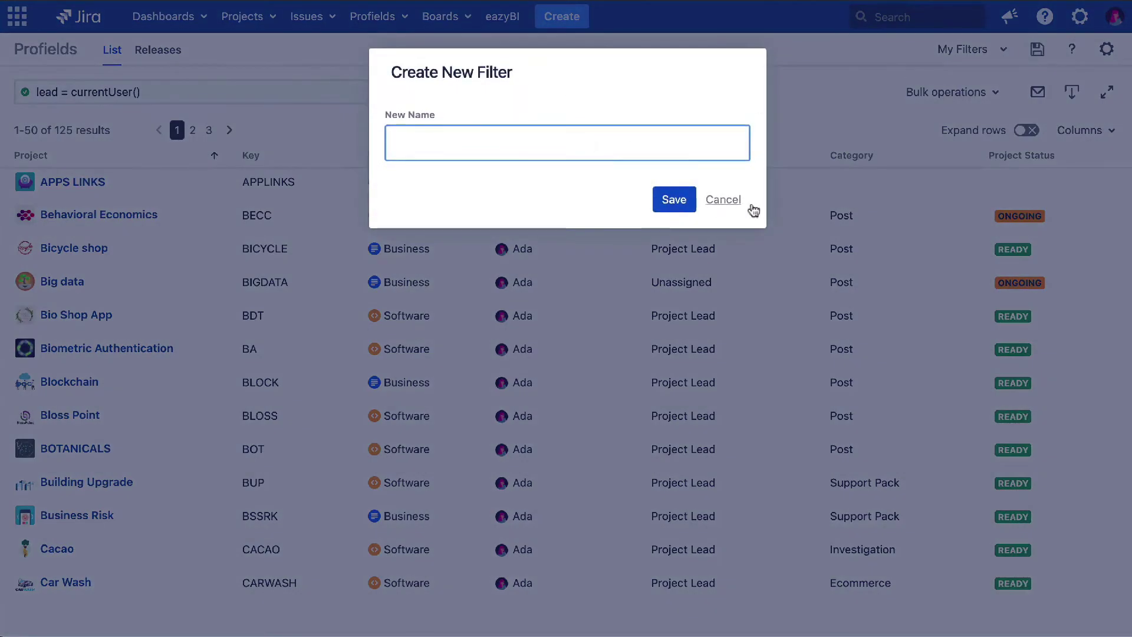
left_click(722, 200)
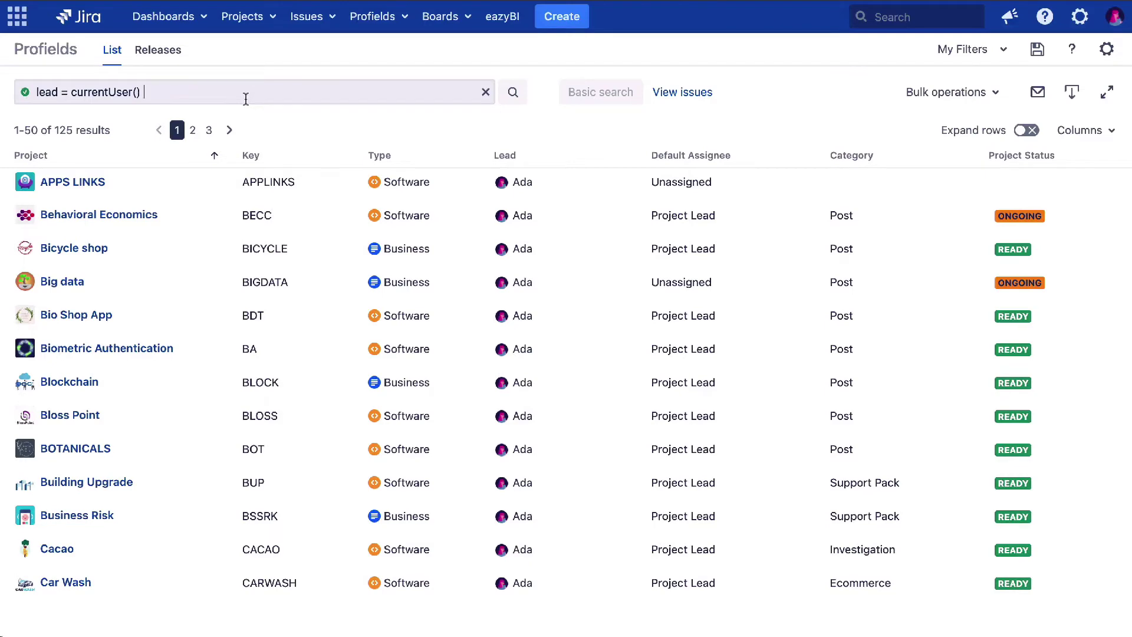
key("ctrl+a")
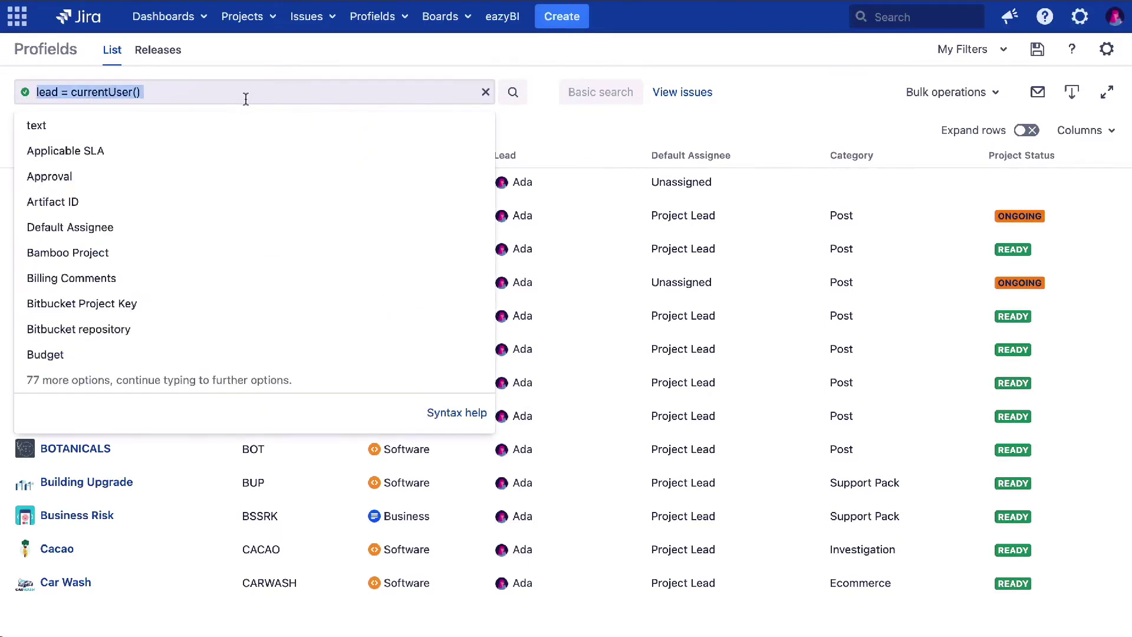
key("BackSpace")
key("Return")
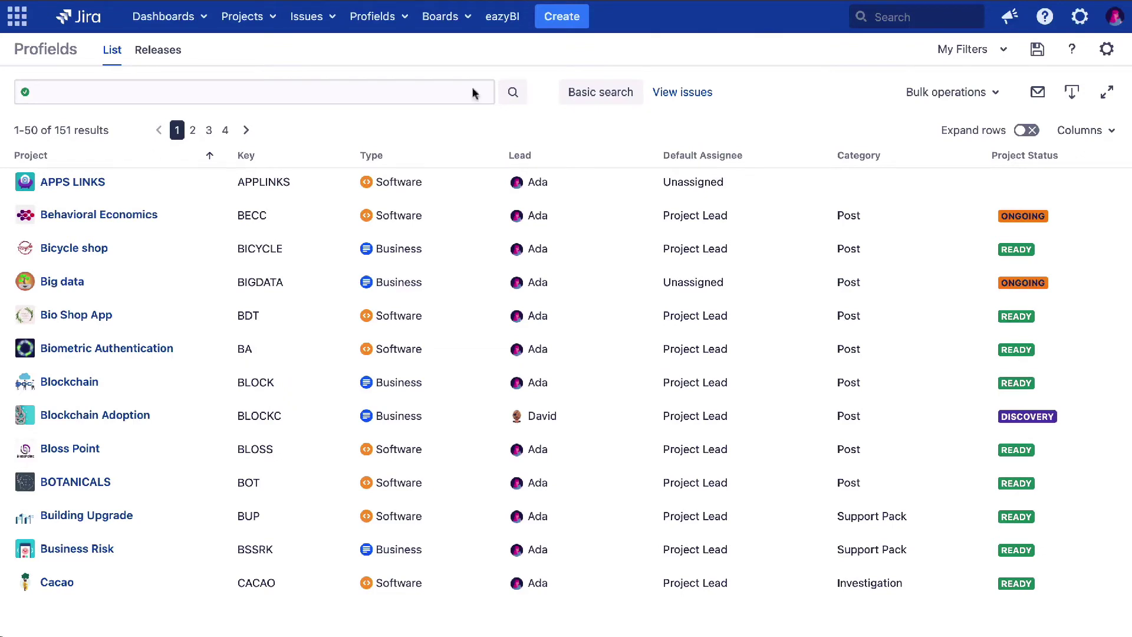
Build the advanced query category IS EMPTY from the suggestions and run it to find projects without a category.
left_click(372, 95)
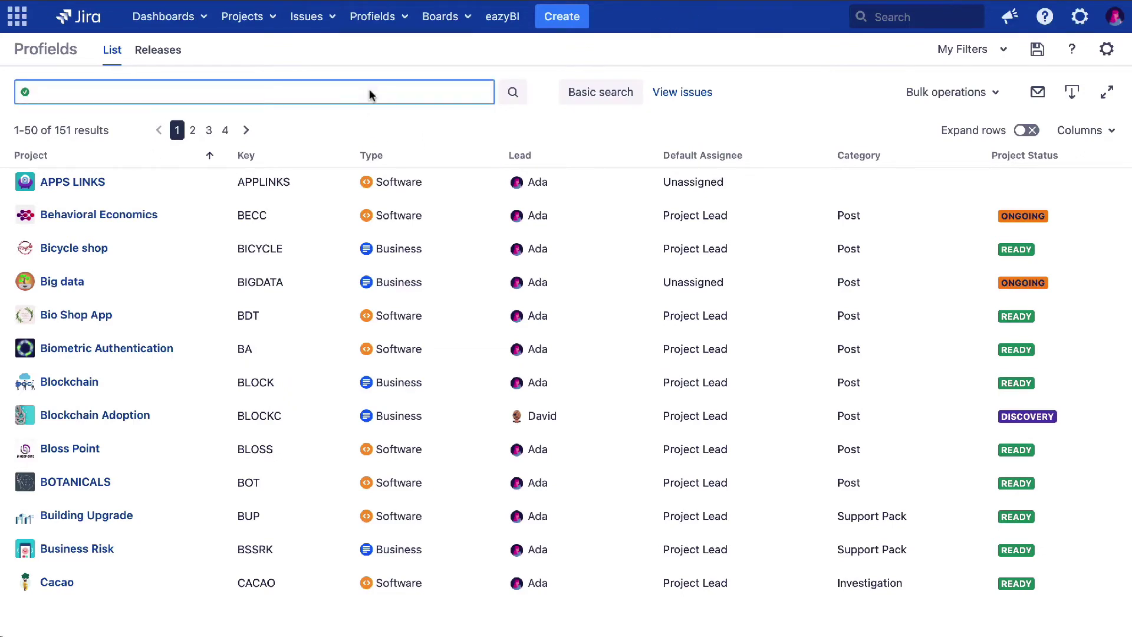
type("xRW")
key("BackSpace")
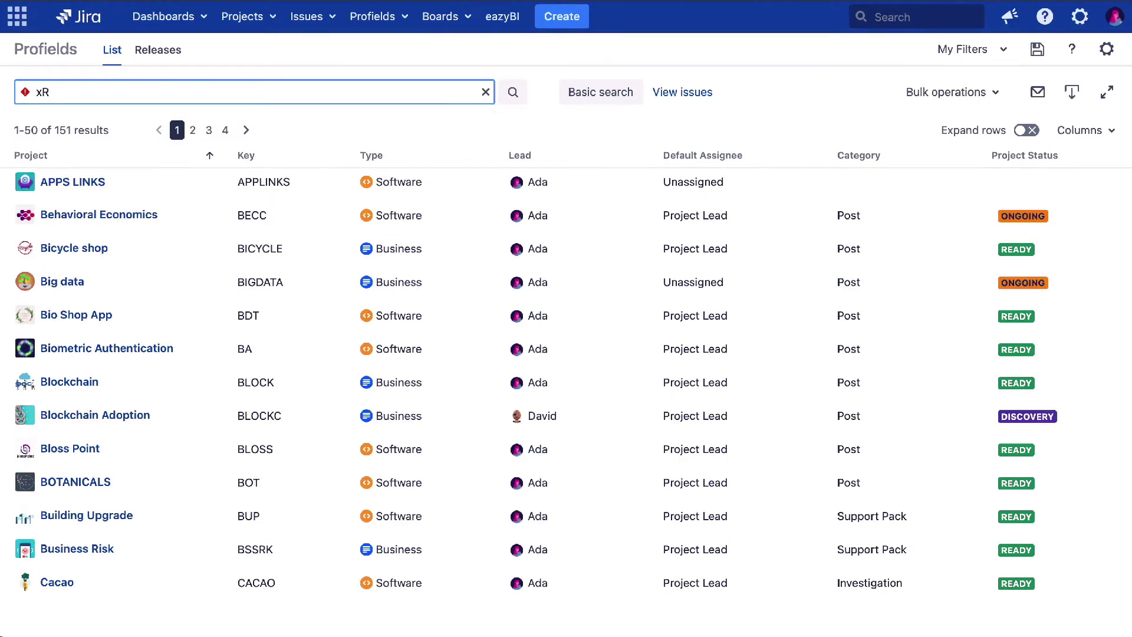
key("BackSpace")
key("BackSpace")
type("cate")
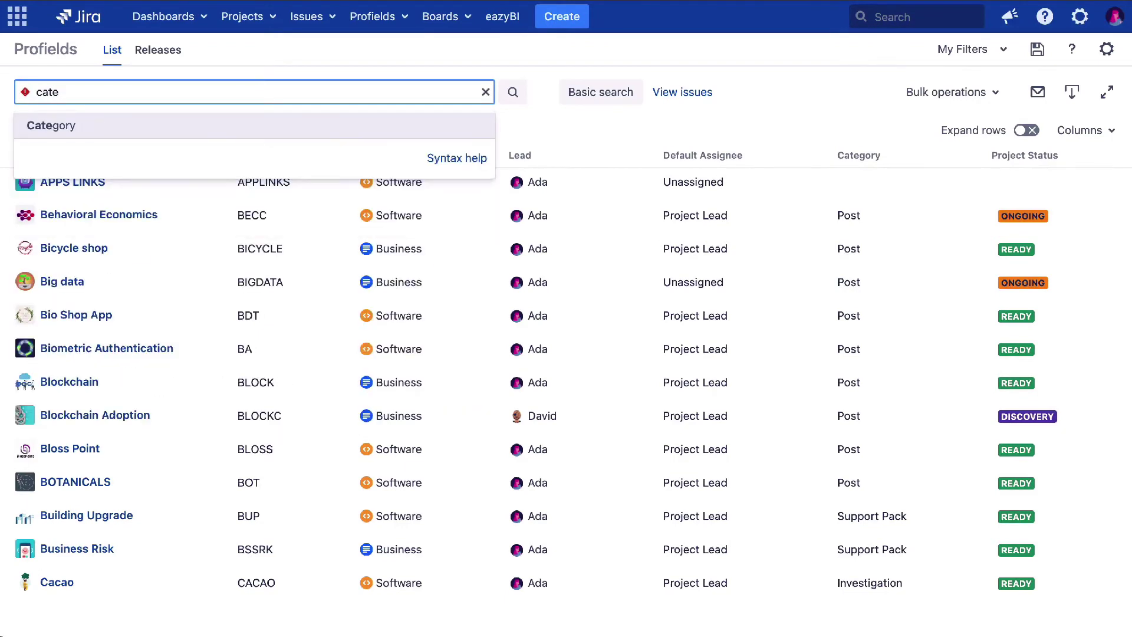
key("Return")
key("Down")
key("Down")
key("Down")
key("Return")
key("Return")
key("Return")
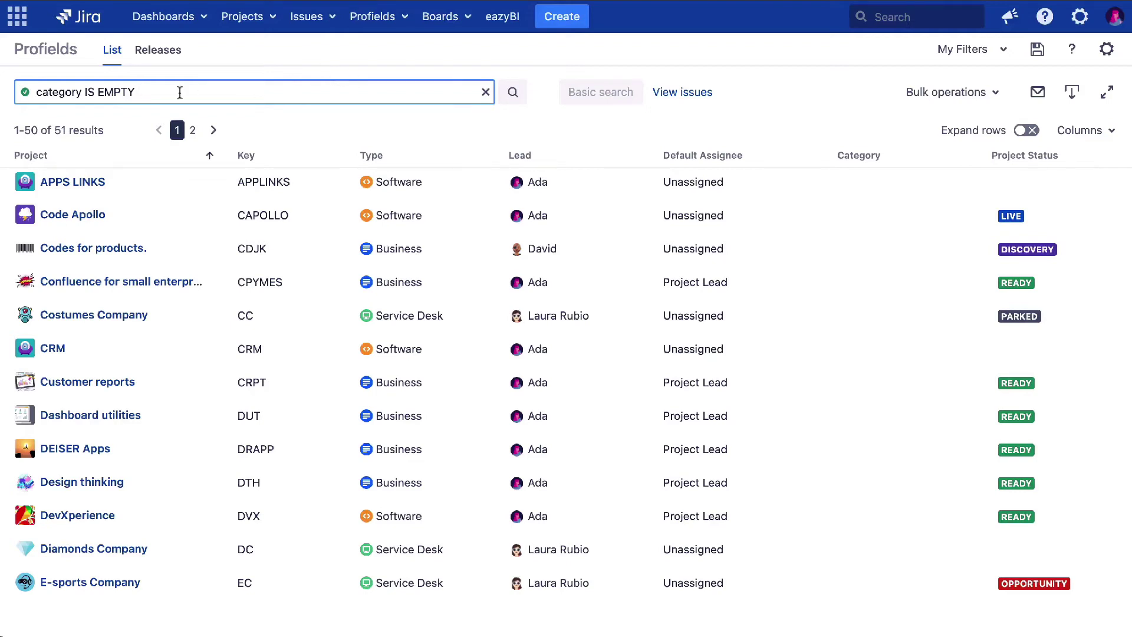
Replace the query with the "Project Status" field, chosen from the suggestions for "project".
left_click_drag(176, 92, 28, 92)
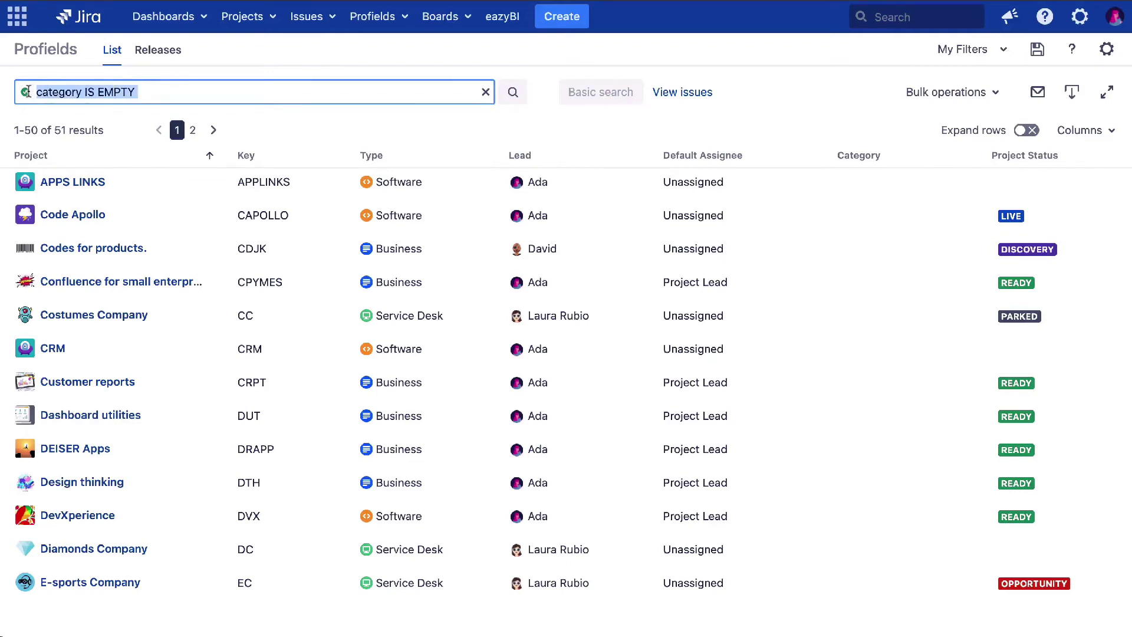
type("pro")
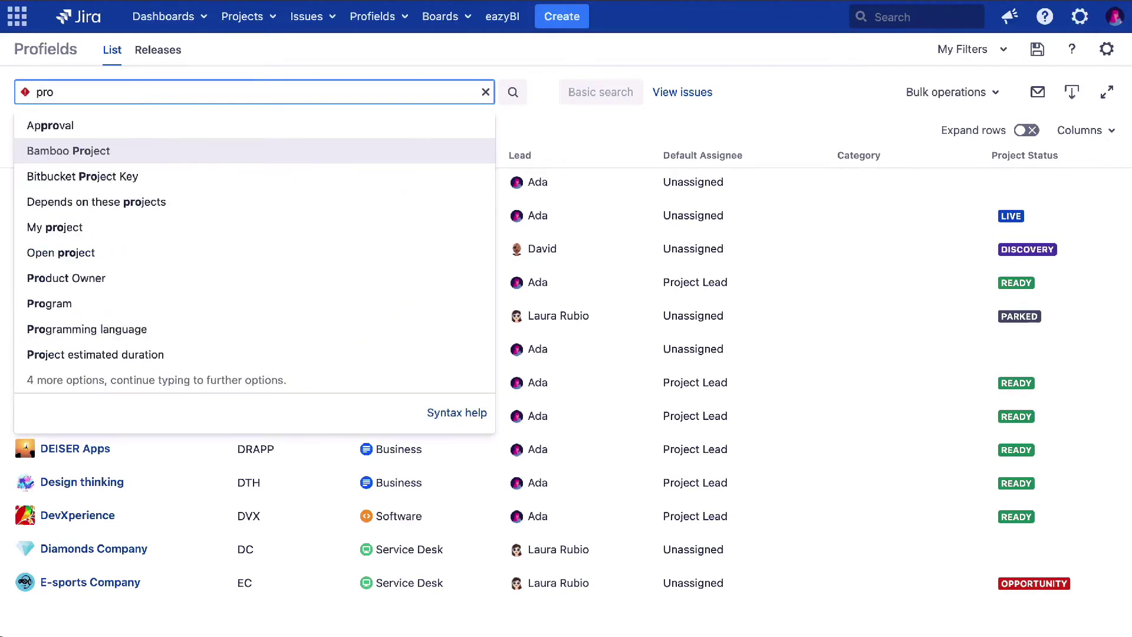
type("ject")
key("Down")
key("Down")
key("Down")
key("Down")
key("Down")
key("Down")
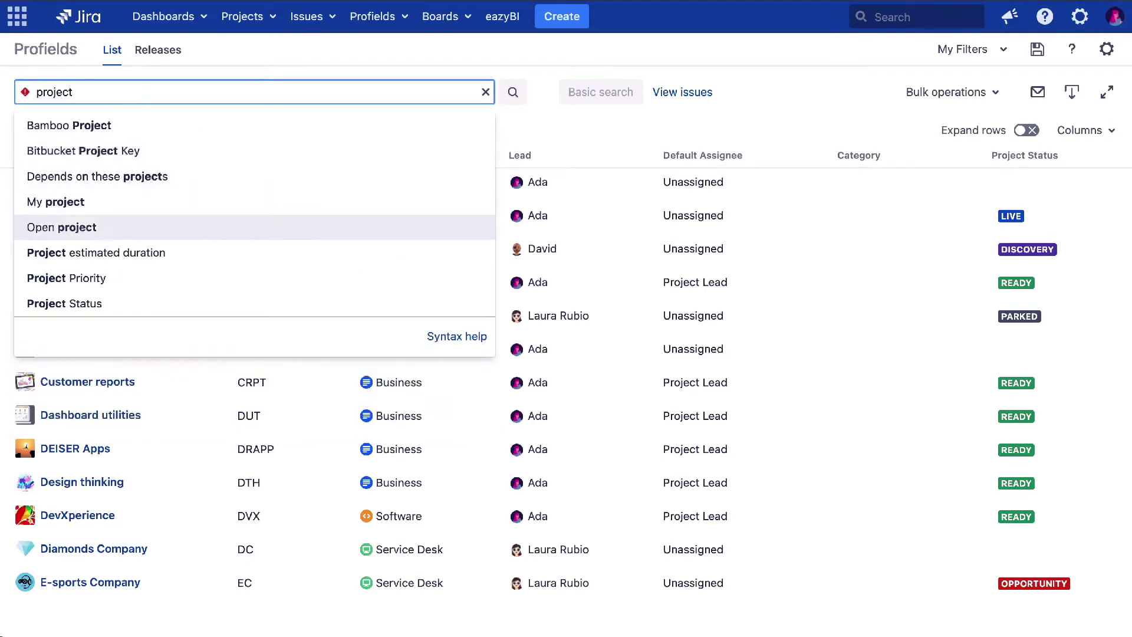
key("Return")
Complete the Project Status query with IS NOT EMPTY from the suggestions and run it.
key("Down")
key("Down")
key("Down")
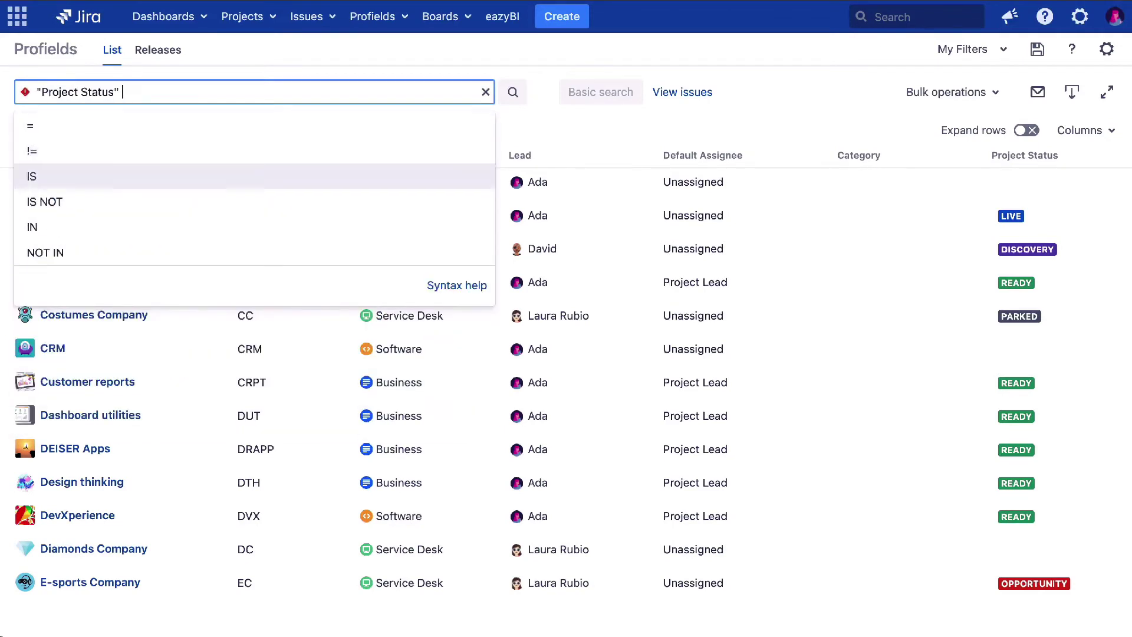
key("Return")
key("Down")
key("Return")
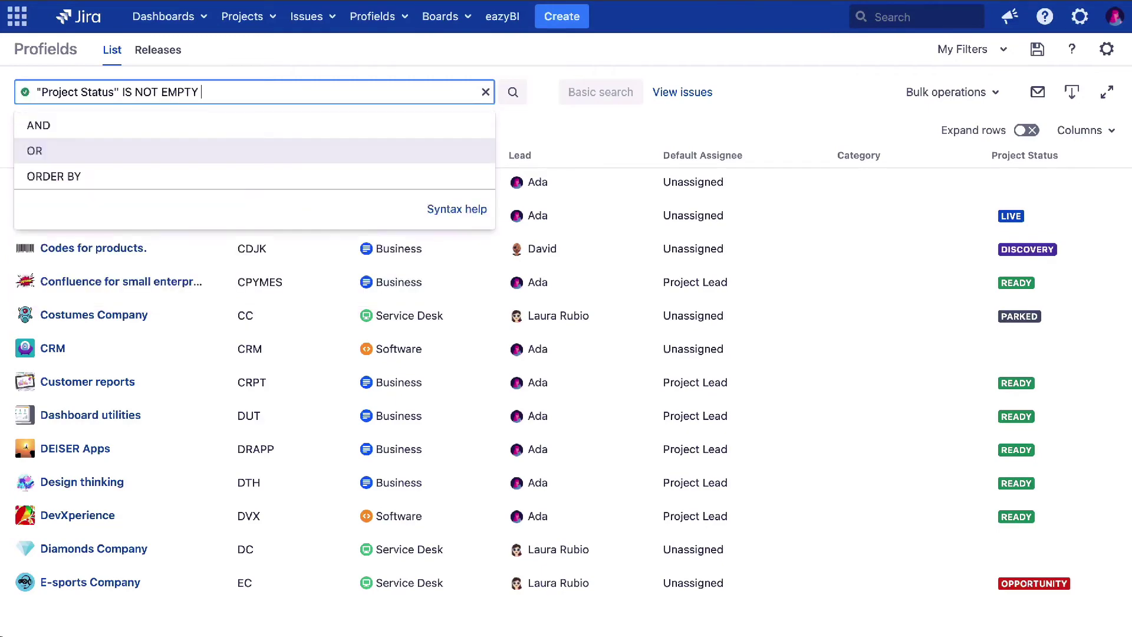
key("Return")
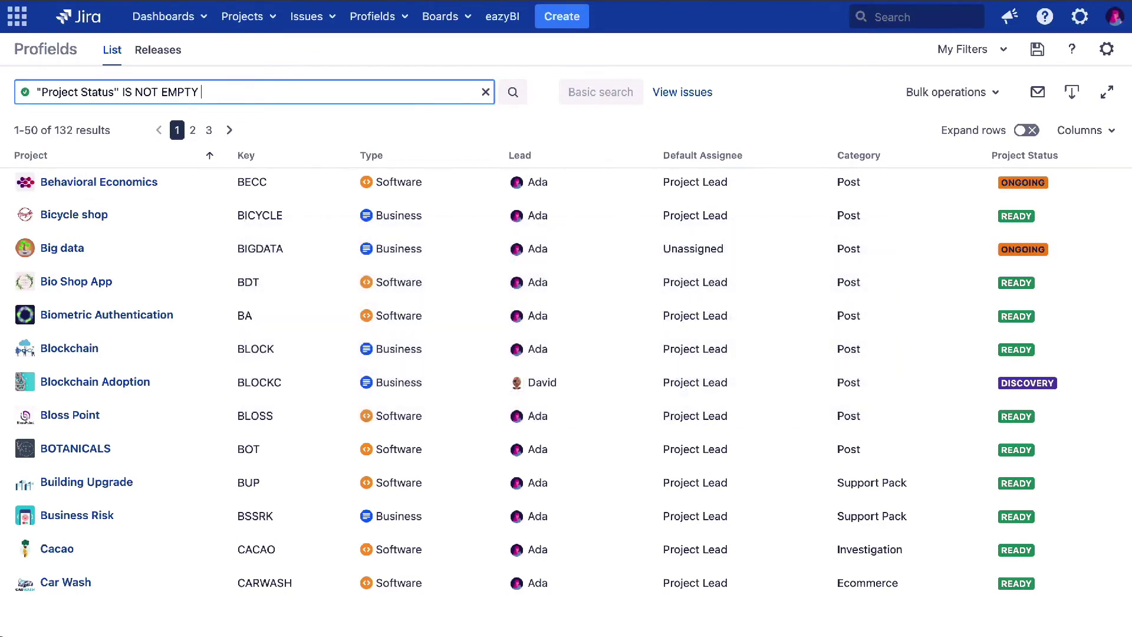
Replace the query with the category field and the IN operator.
triple_click(274, 92)
type("cate")
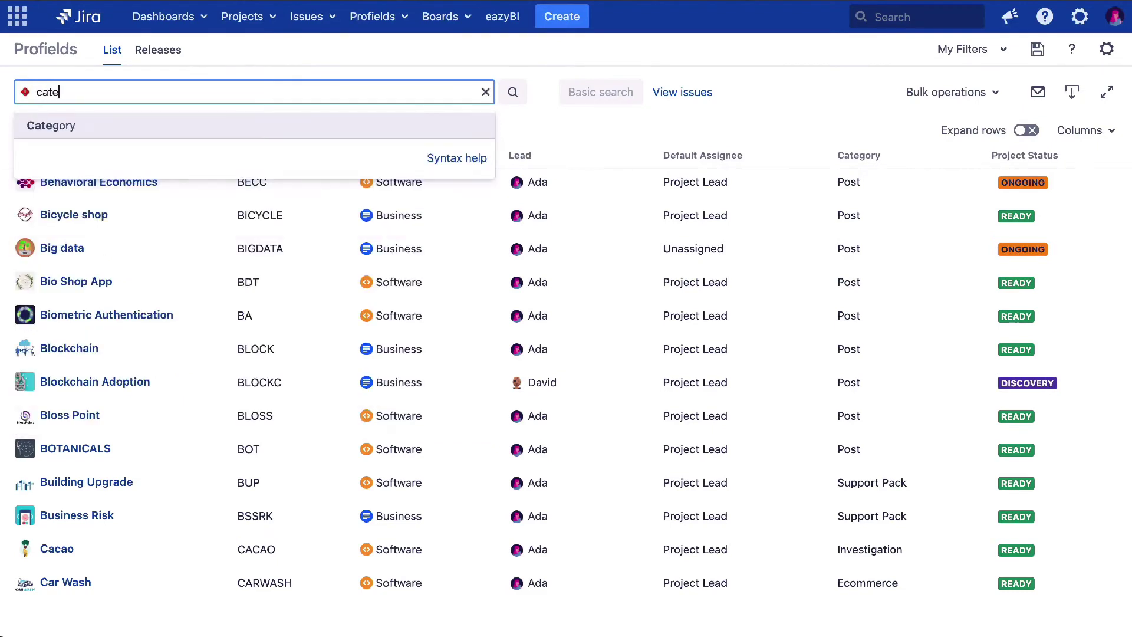
type("gory in")
key("BackSpace")
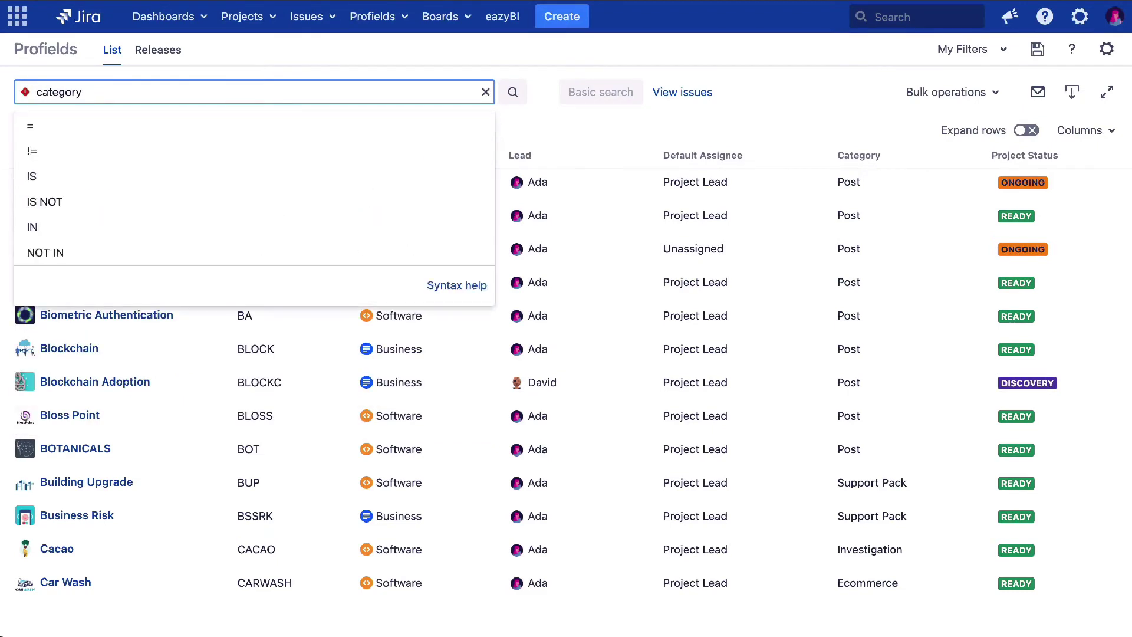
type("in")
key("Return")
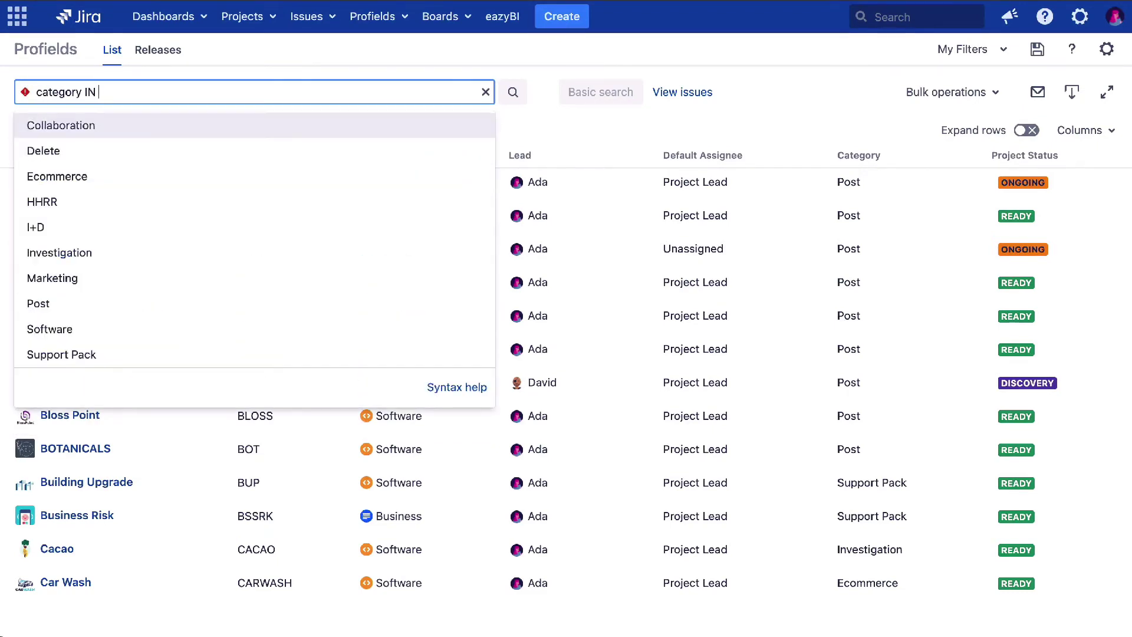
Add the values Collaboration and Marketing to the category IN list from the suggestions.
key("Return")
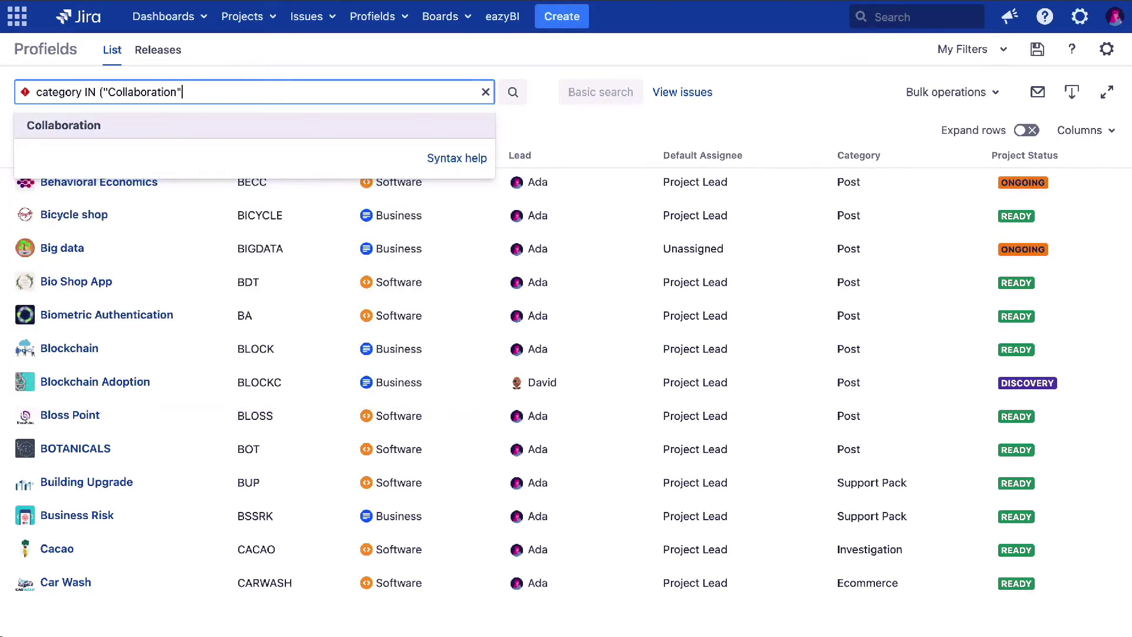
type(",")
key("Down")
key("Down")
key("Down")
key("Down")
key("Down")
key("Down")
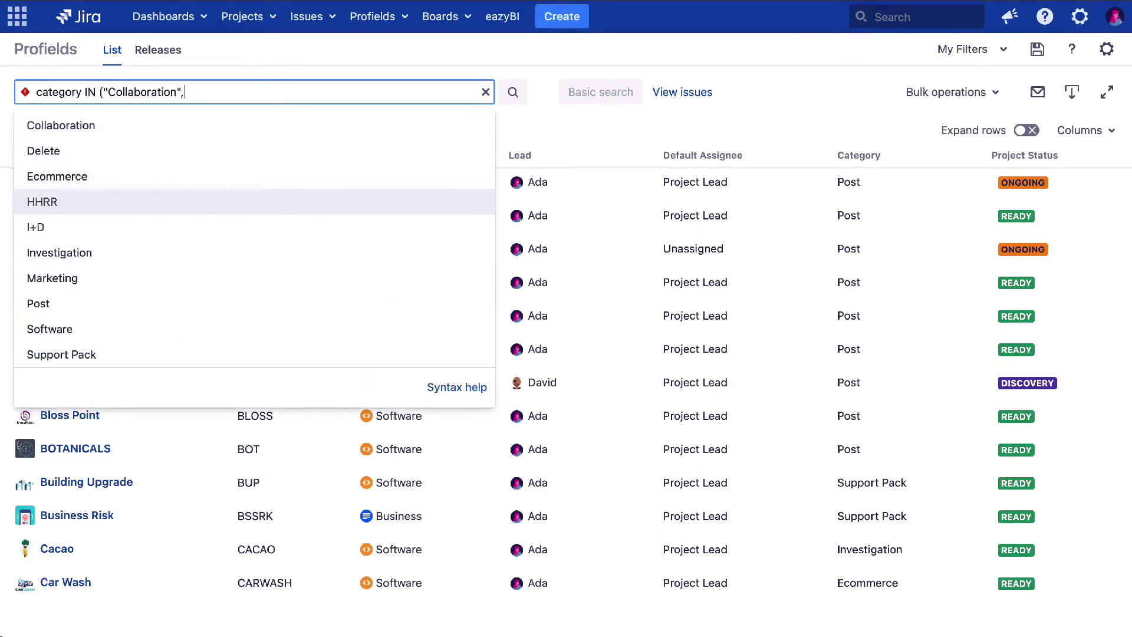
key("Return")
Add Investigation to the category list, close the parenthesis and run the query.
type(",")
key("Down")
key("Down")
key("Down")
key("Down")
key("Down")
key("Down")
key("Up")
key("Return")
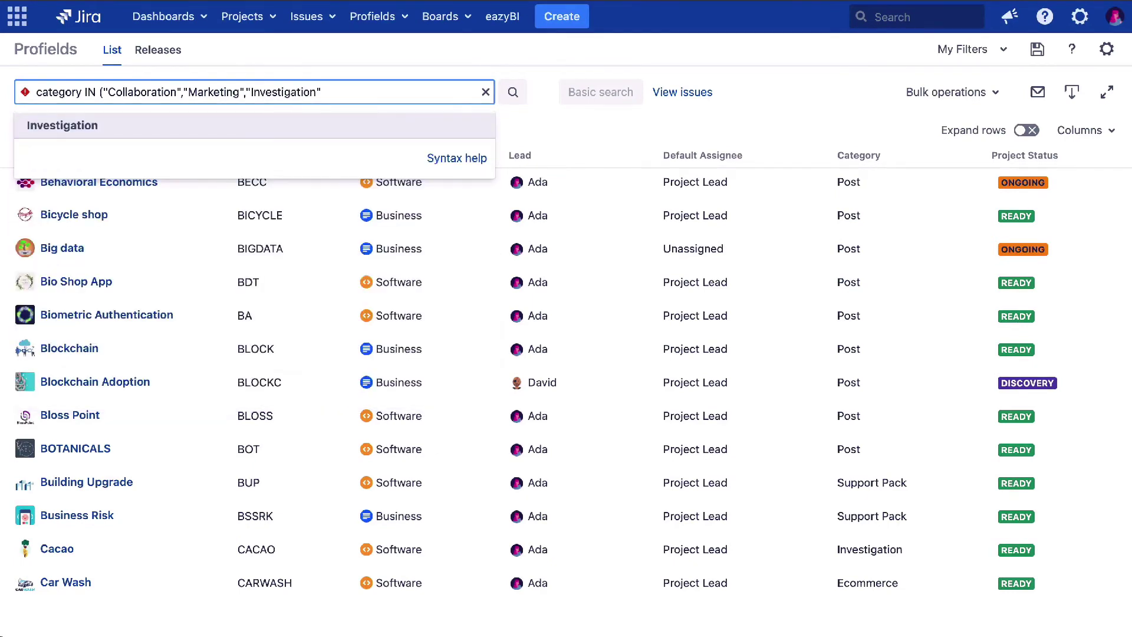
type(")")
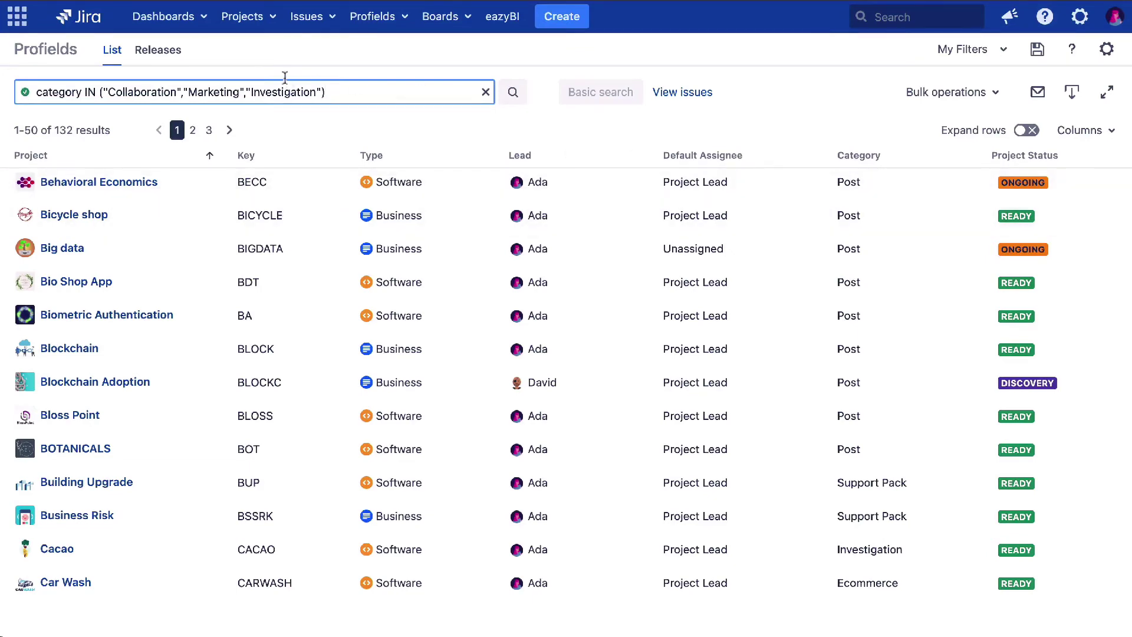
left_click(513, 92)
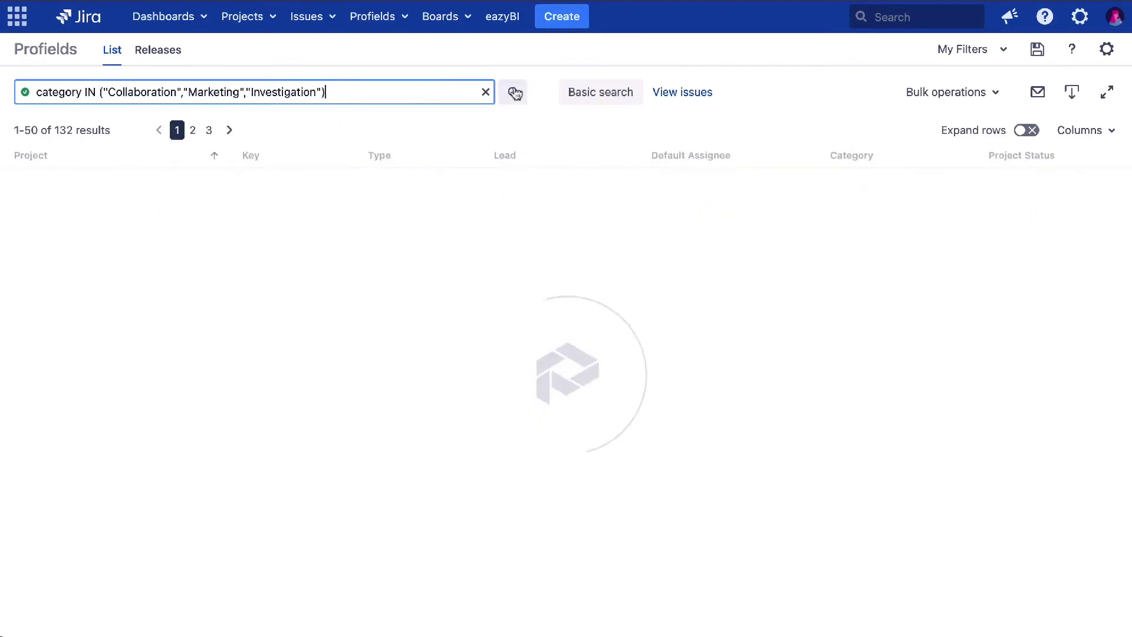
Extend the category query with the condition or type = "service_desk" and run it.
key("BackSpace")
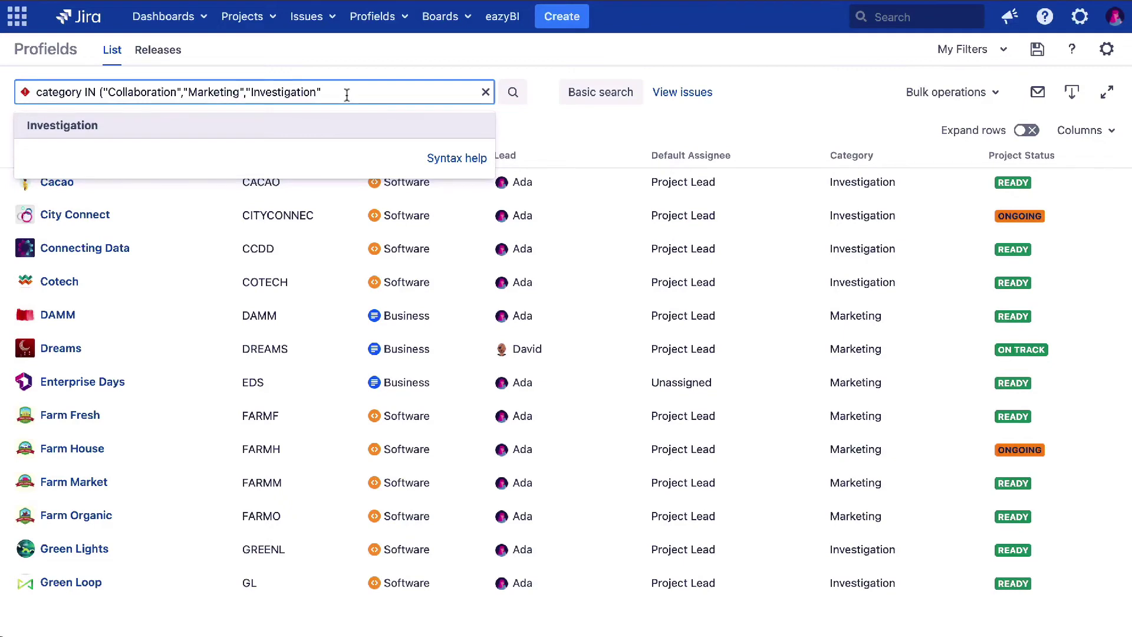
type(")")
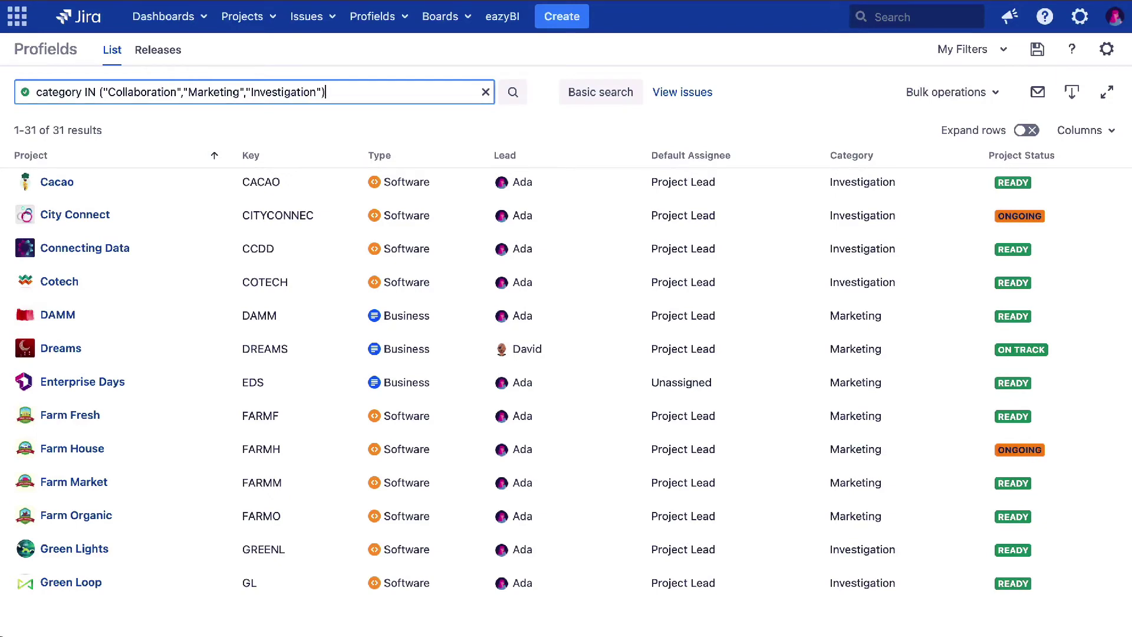
type("or")
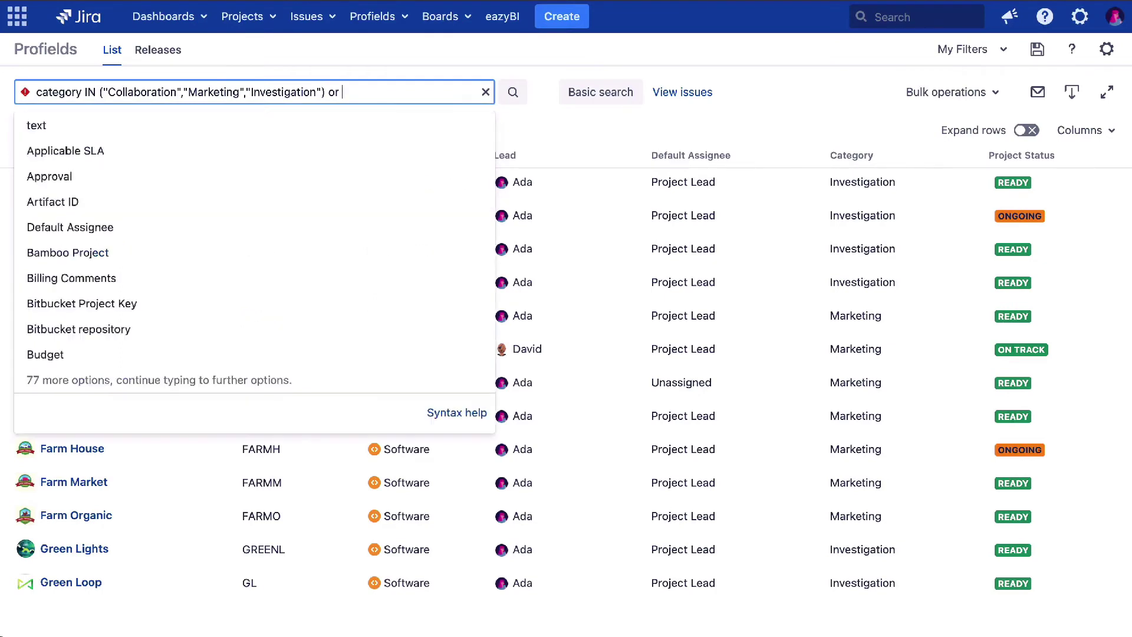
type(" type")
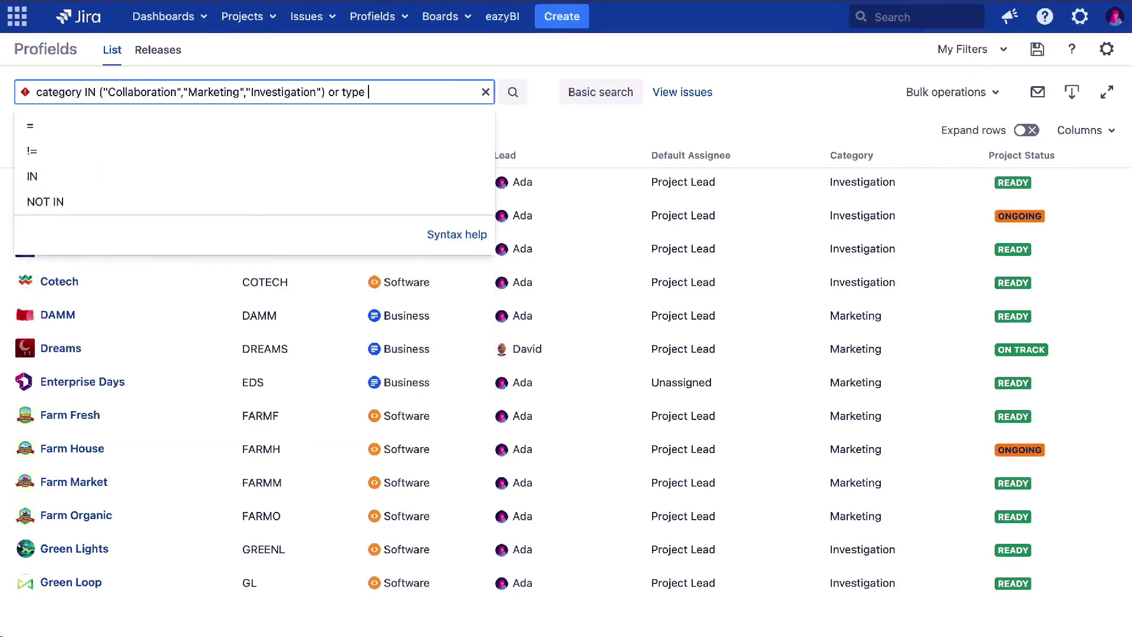
key("Down")
key("Return")
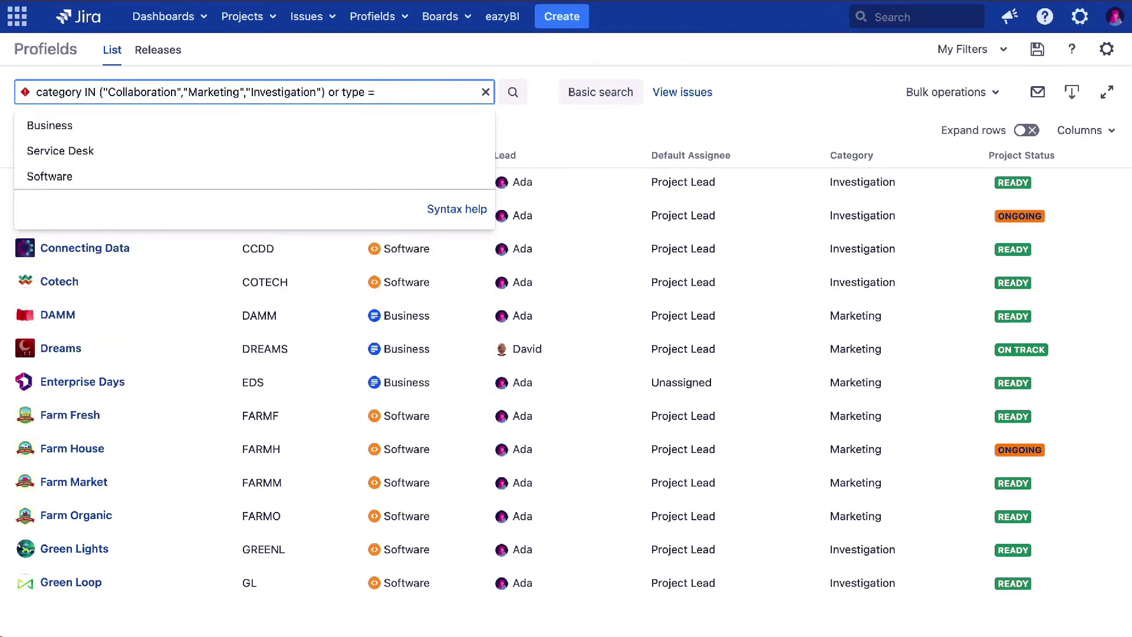
key("Down")
key("Return")
key("Return")
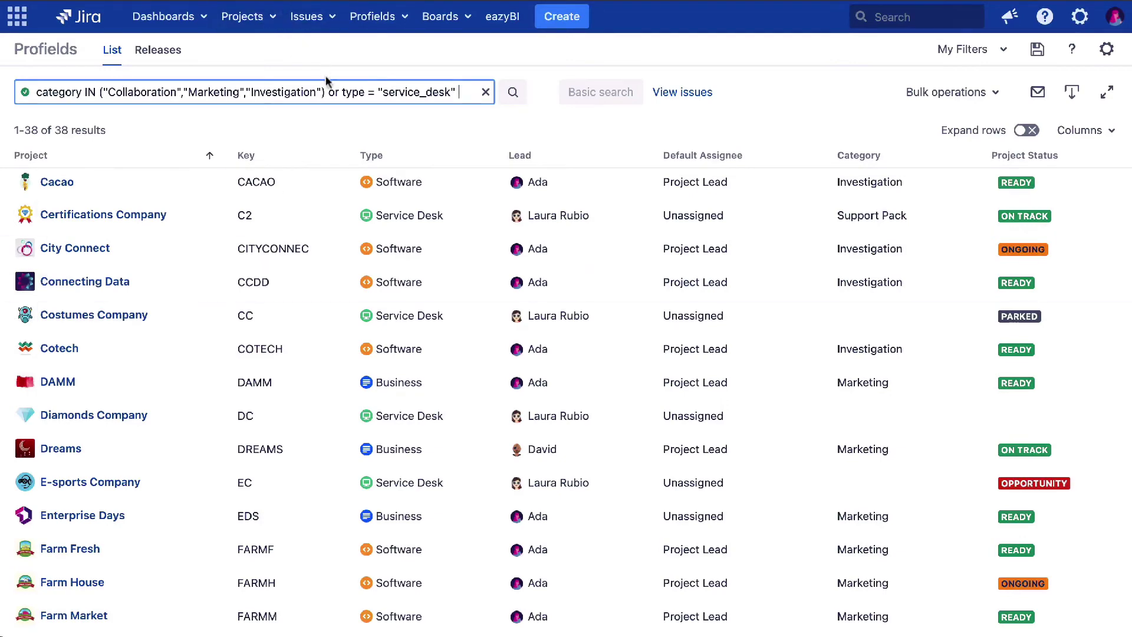
Replace the query with name !~ "lea" and run it to exclude projects whose name contains that text.
key("ctrl+a")
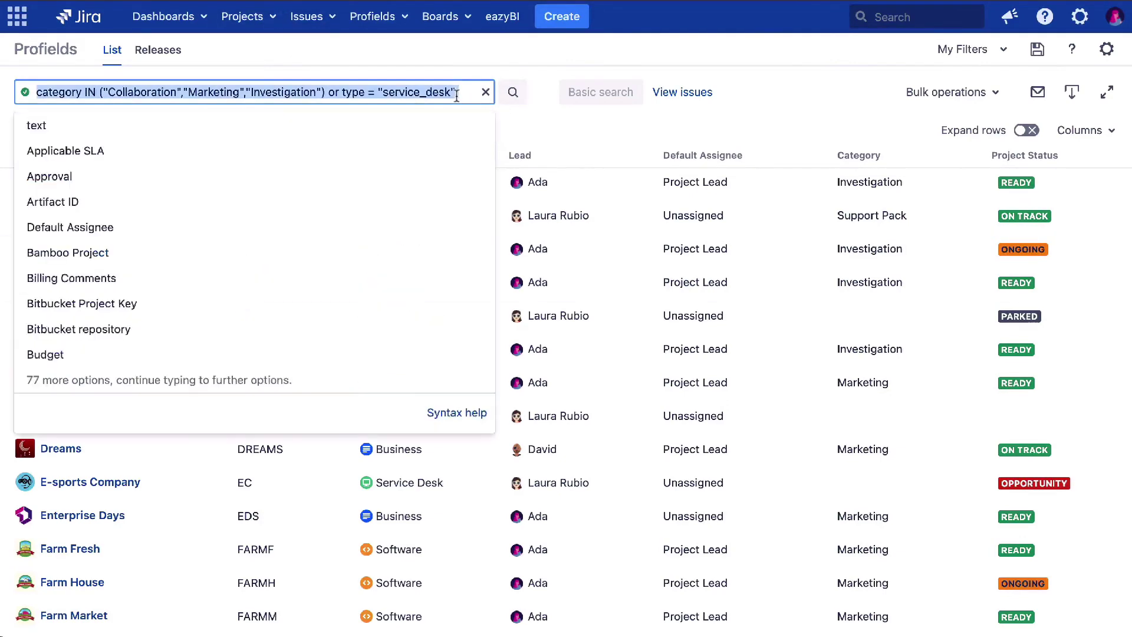
key("BackSpace")
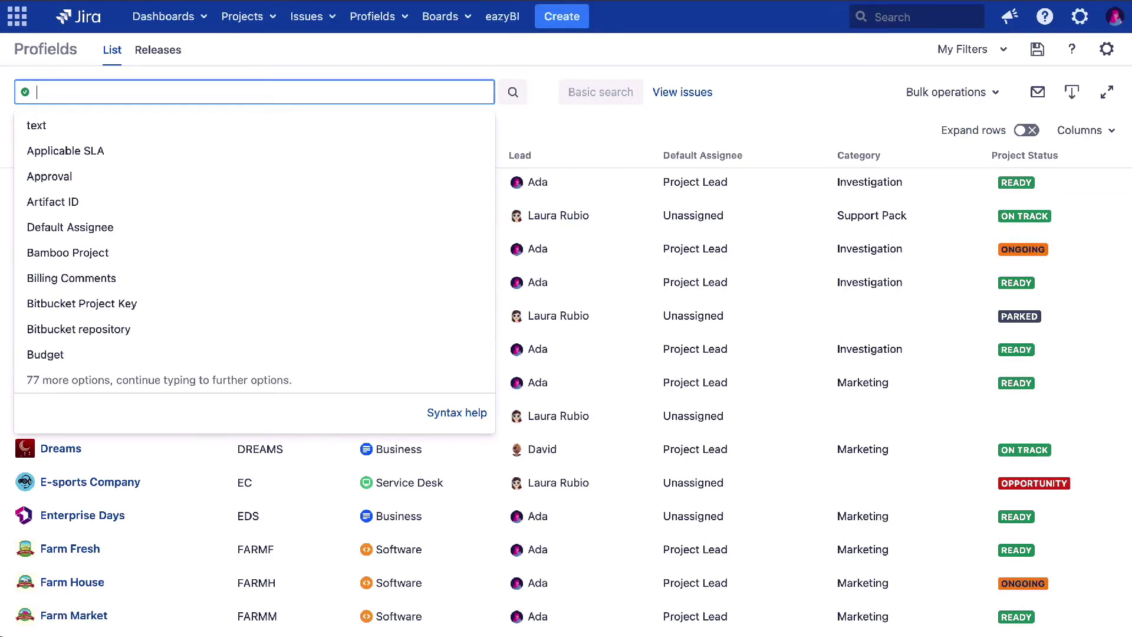
type("name !")
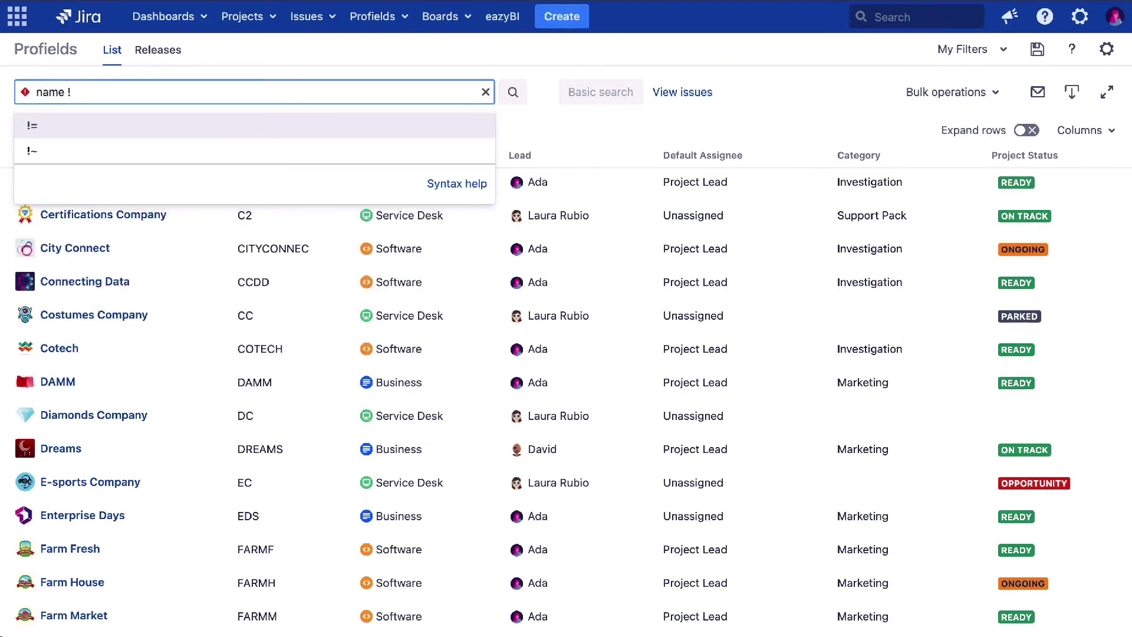
key("Down")
key("Return")
type("\"")
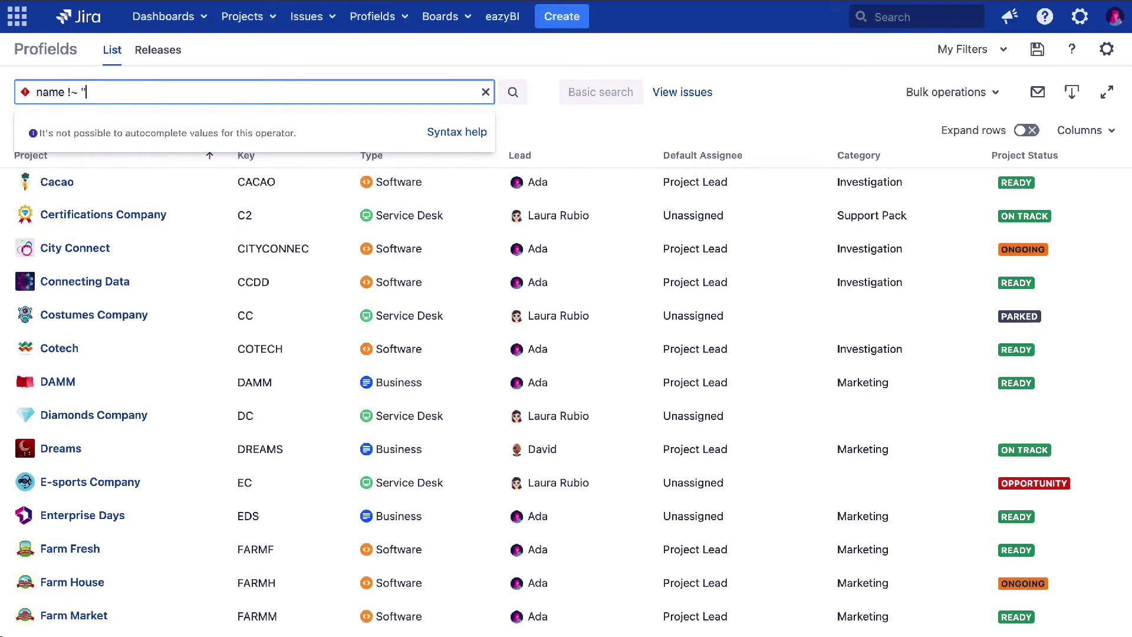
type("lea\"")
left_click(513, 94)
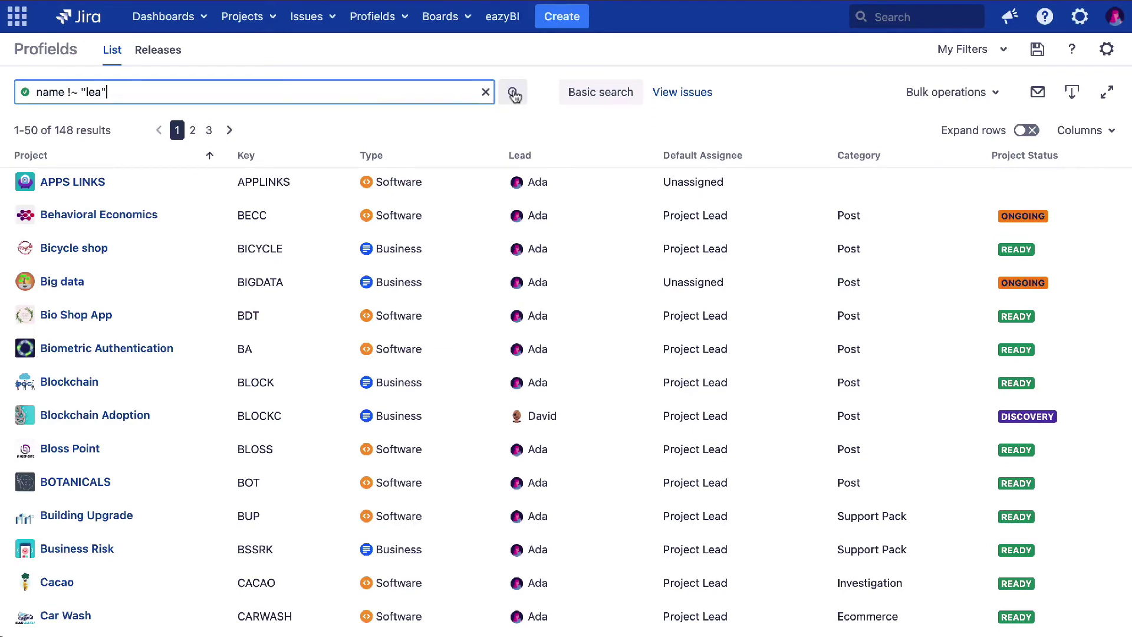
Change the name query's operator to ~ so it reads name ~ "lea", and run it.
key("Left")
key("Left")
key("Left")
key("Left")
key("Left")
key("Left")
key("Left")
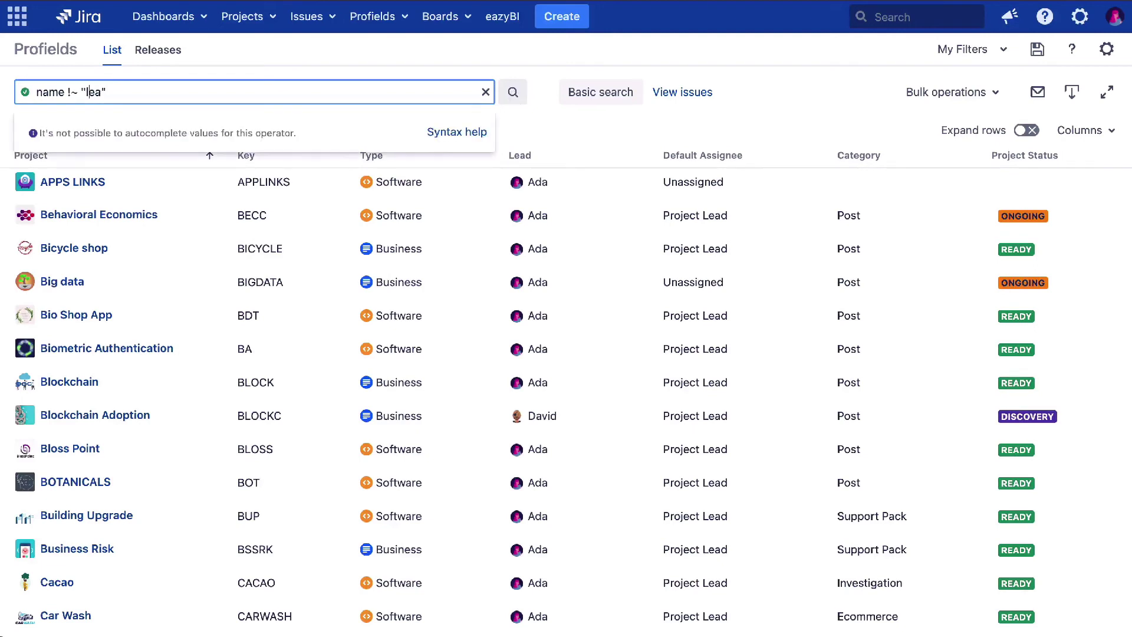
key("BackSpace")
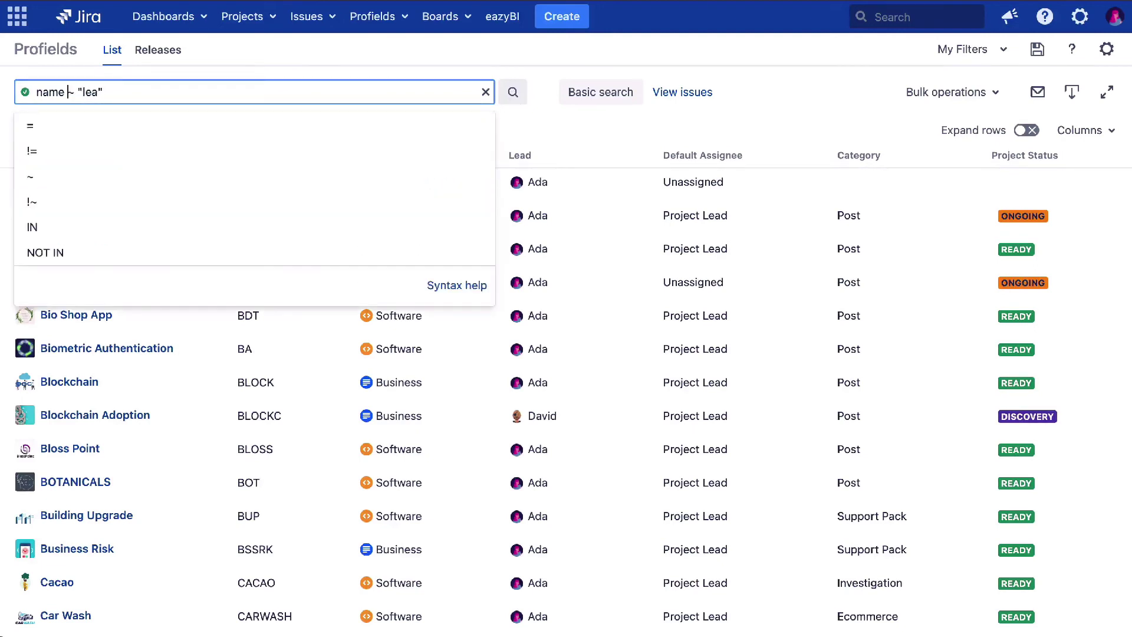
key("Escape")
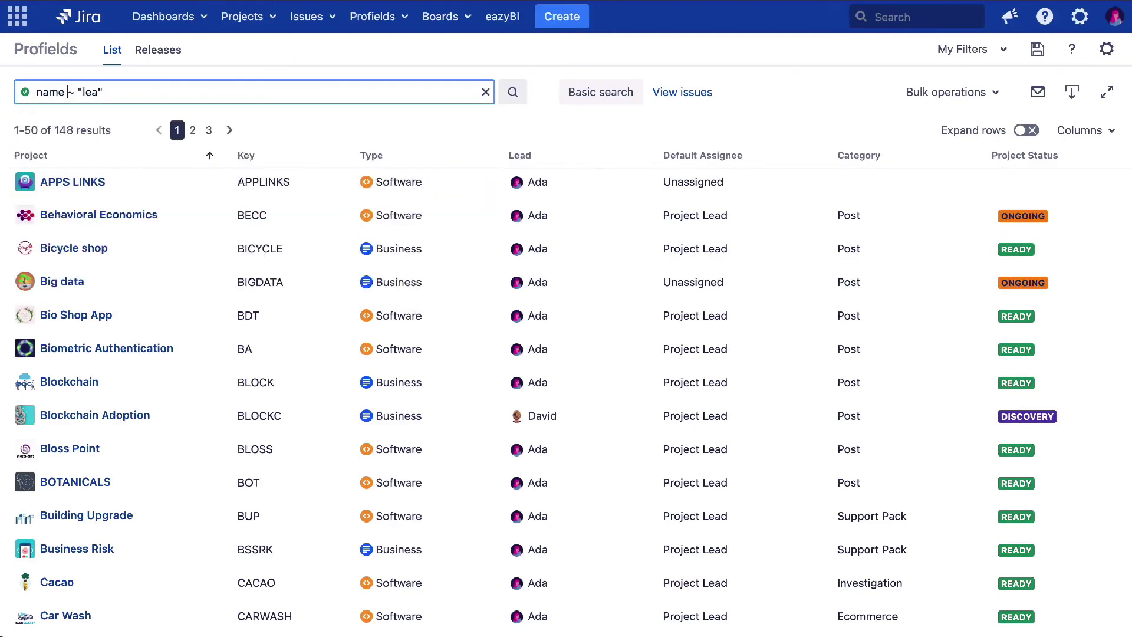
left_click(519, 95)
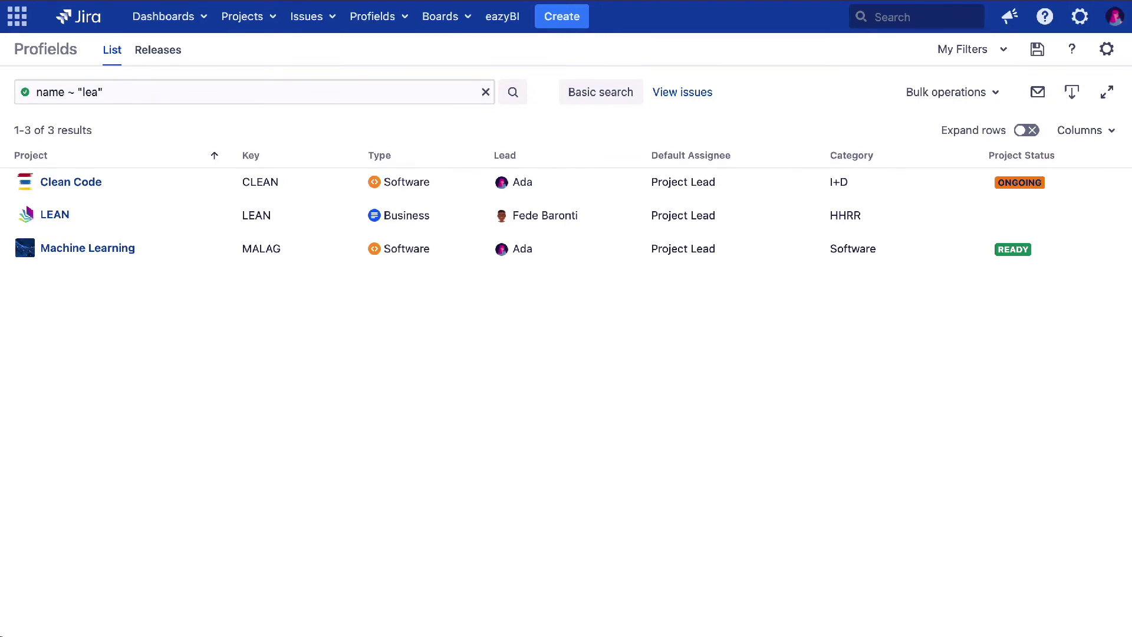
Replace the query with "Project Status" = "ON TRACK" using the suggestions and run it.
triple_click(203, 93)
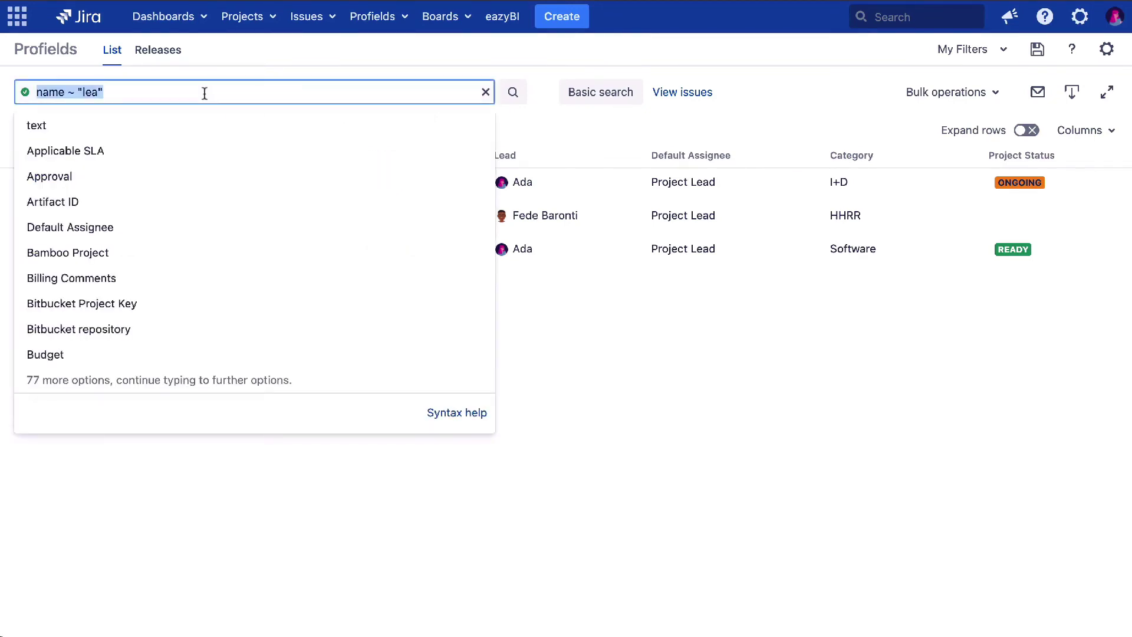
key("BackSpace")
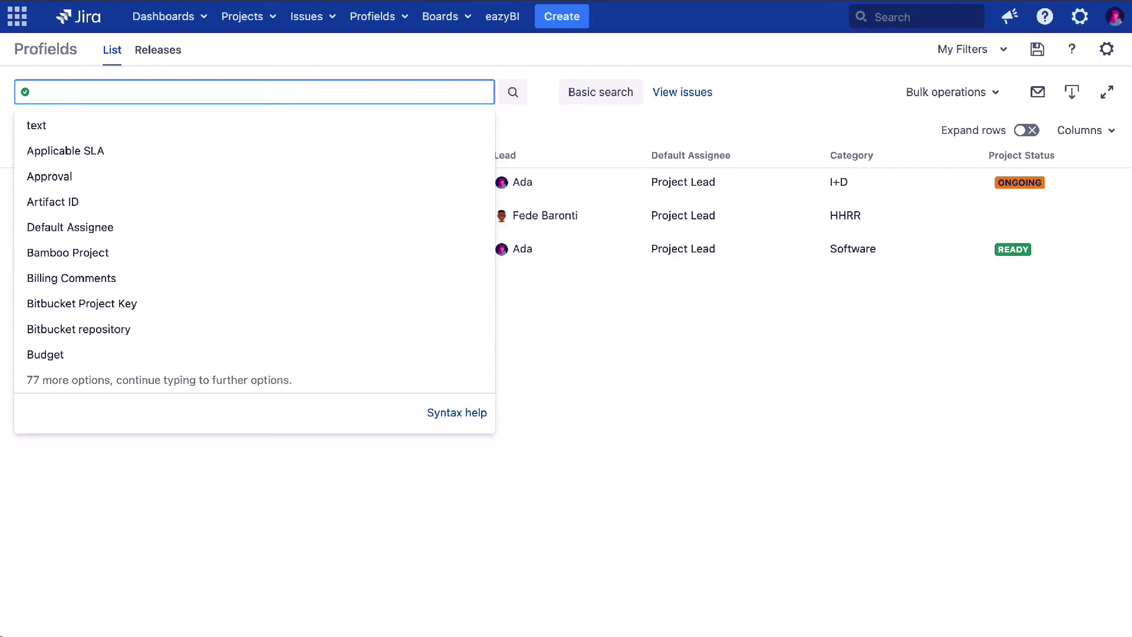
type("stat")
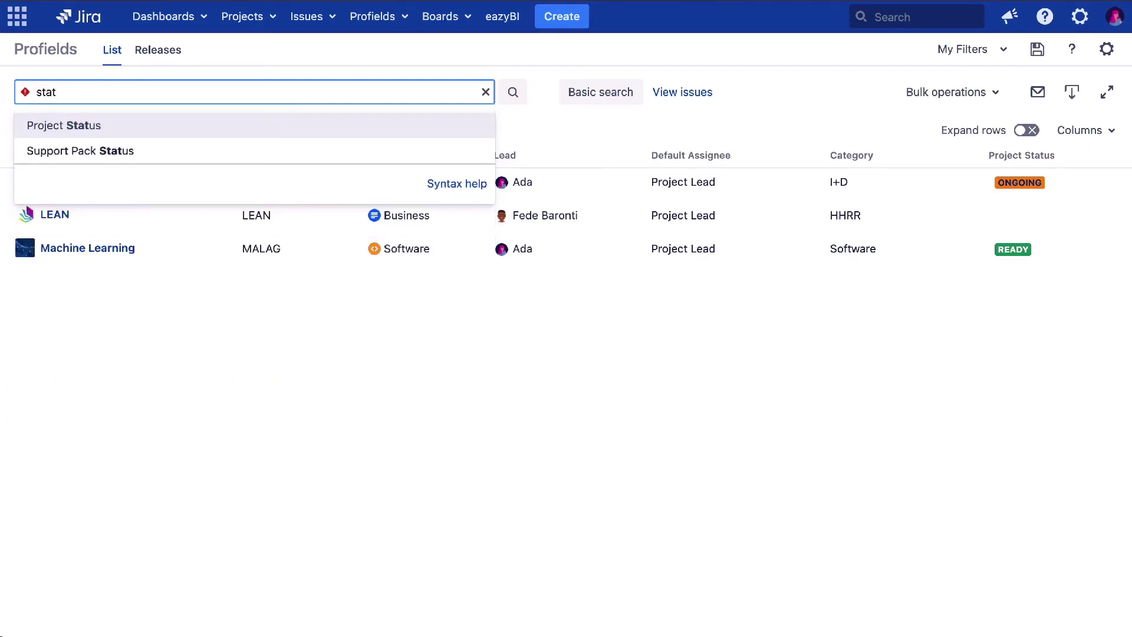
key("Return")
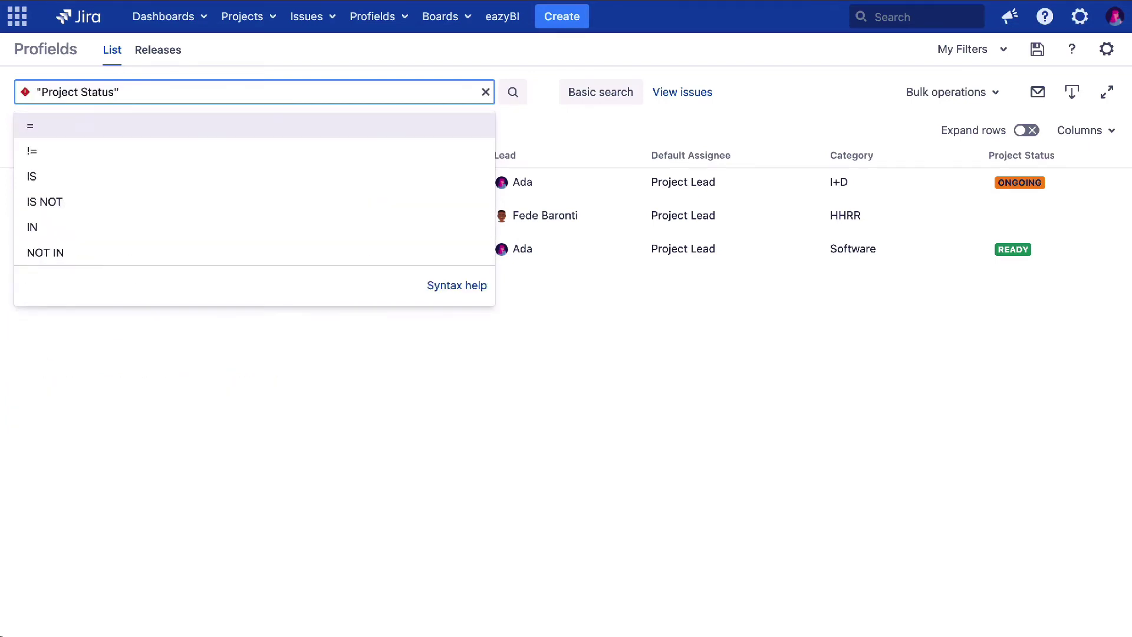
key("Return")
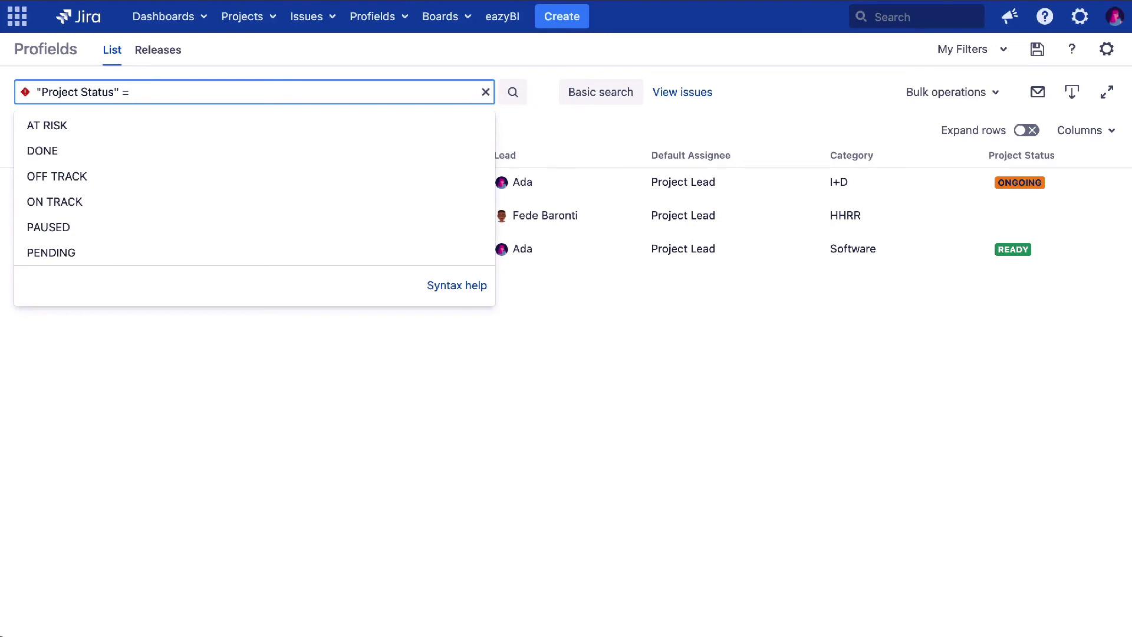
key("Down")
key("Down")
key("Down")
key("Down")
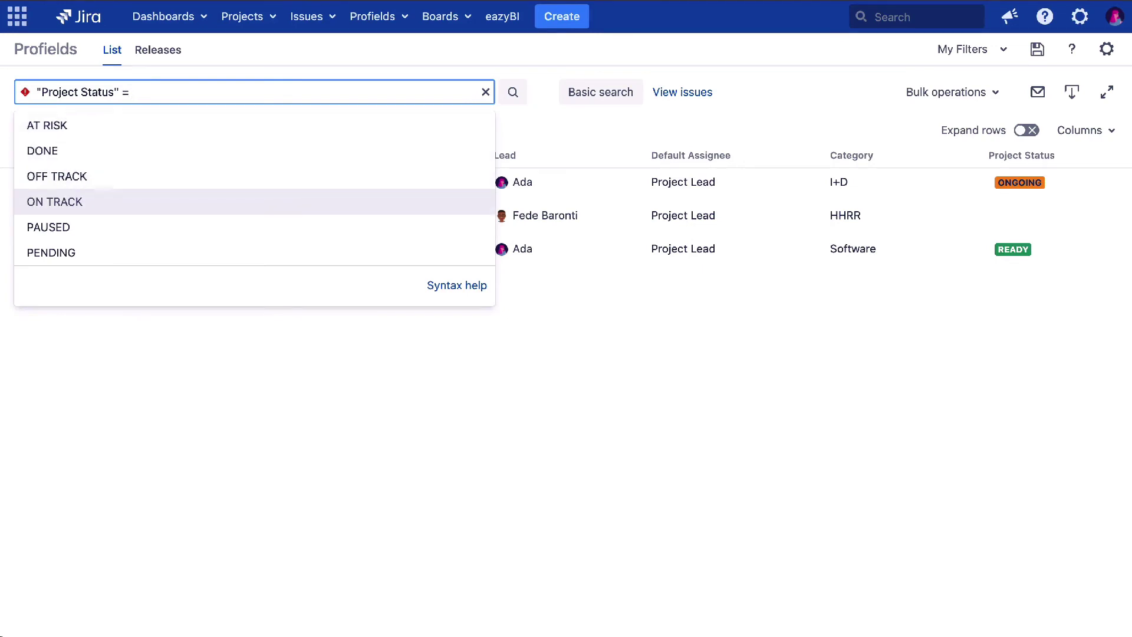
key("Return")
key("Return")
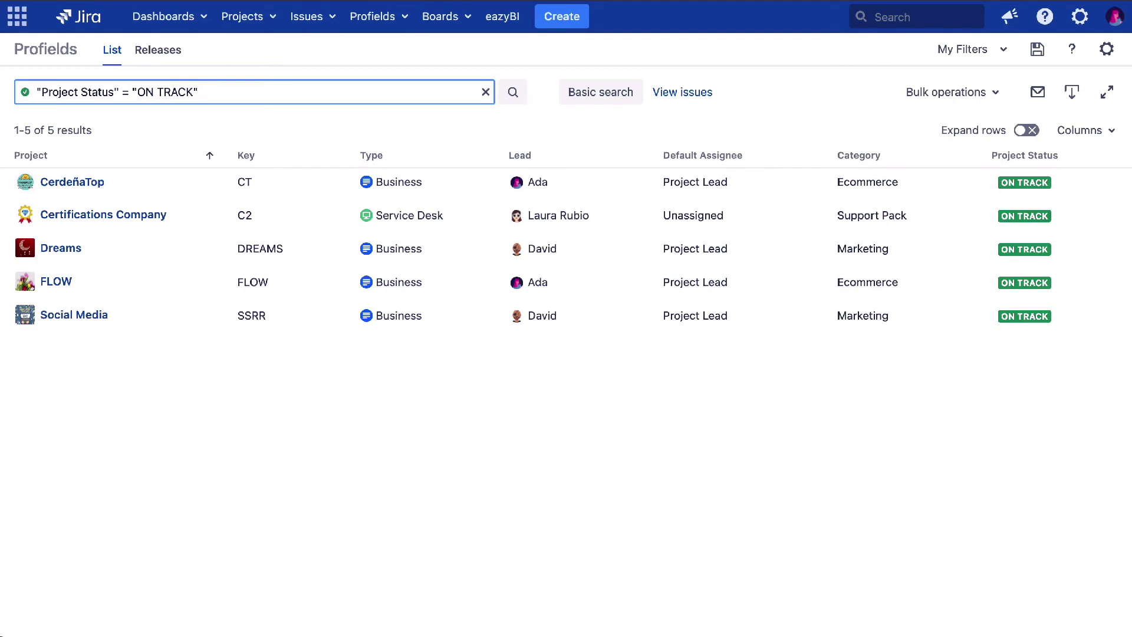
Switch to basic search, view the Project Status filter's options without changing them, and return to advanced search.
left_click(592, 91)
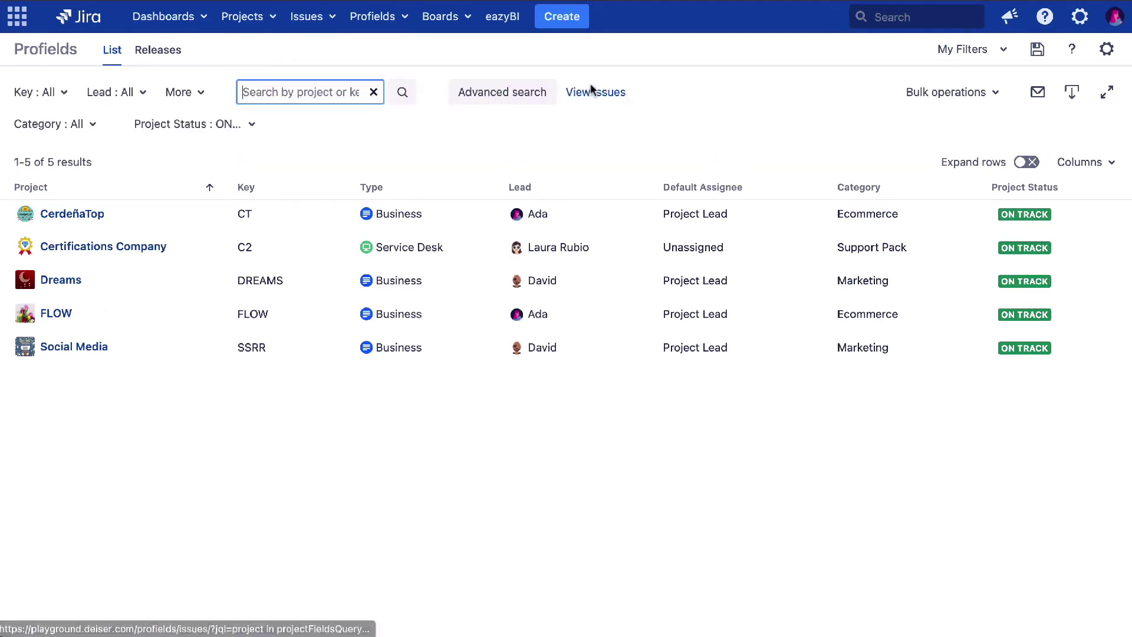
left_click(194, 135)
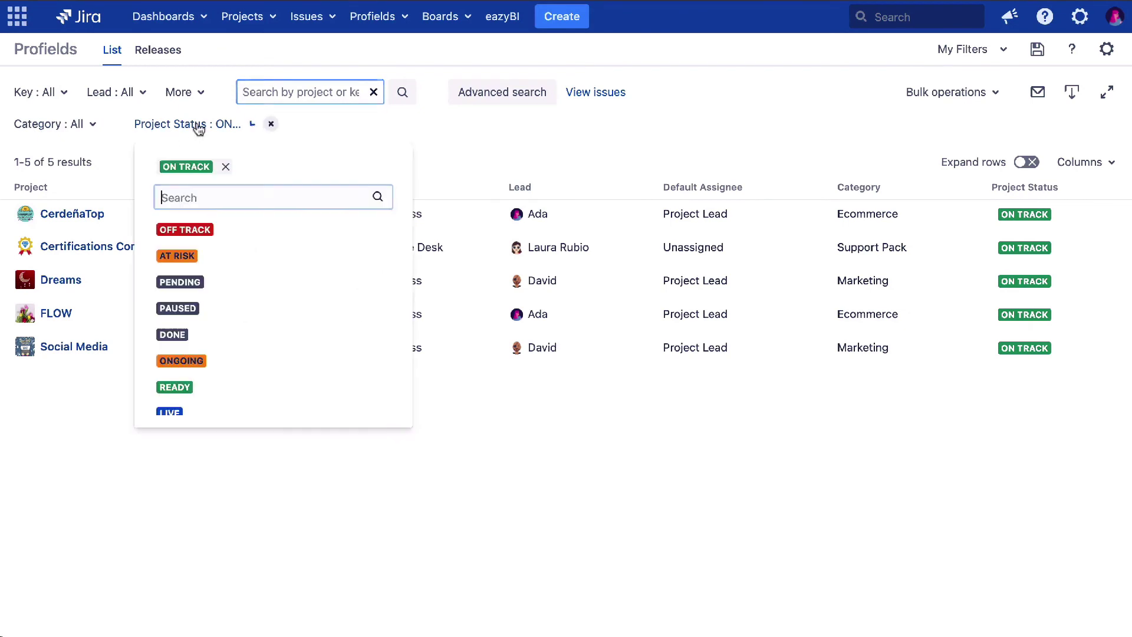
left_click(765, 125)
left_click(528, 94)
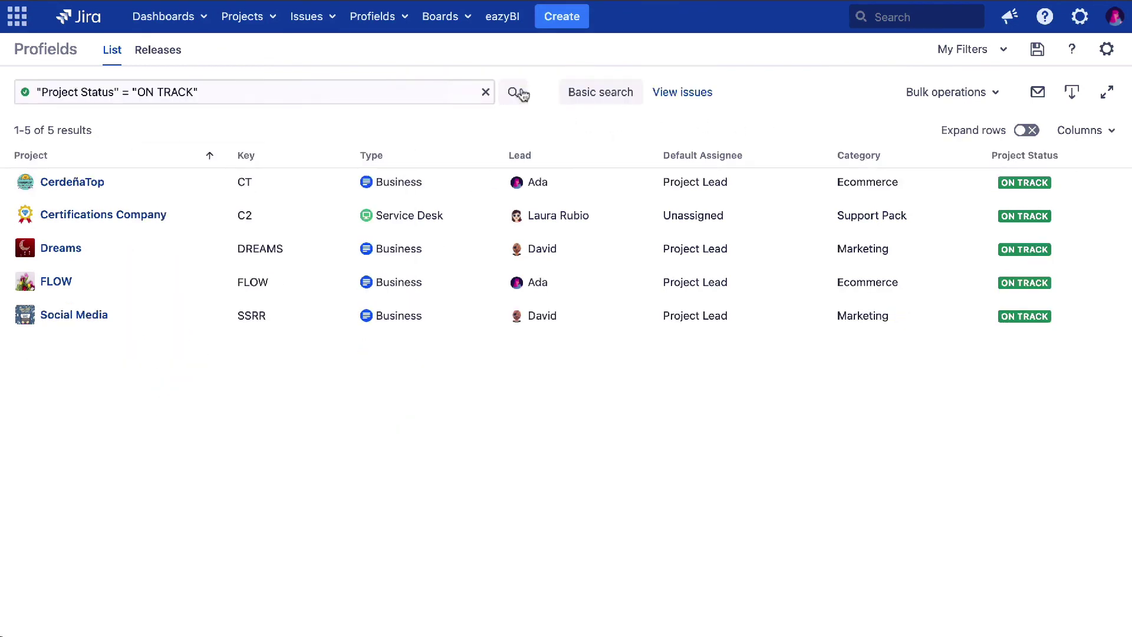